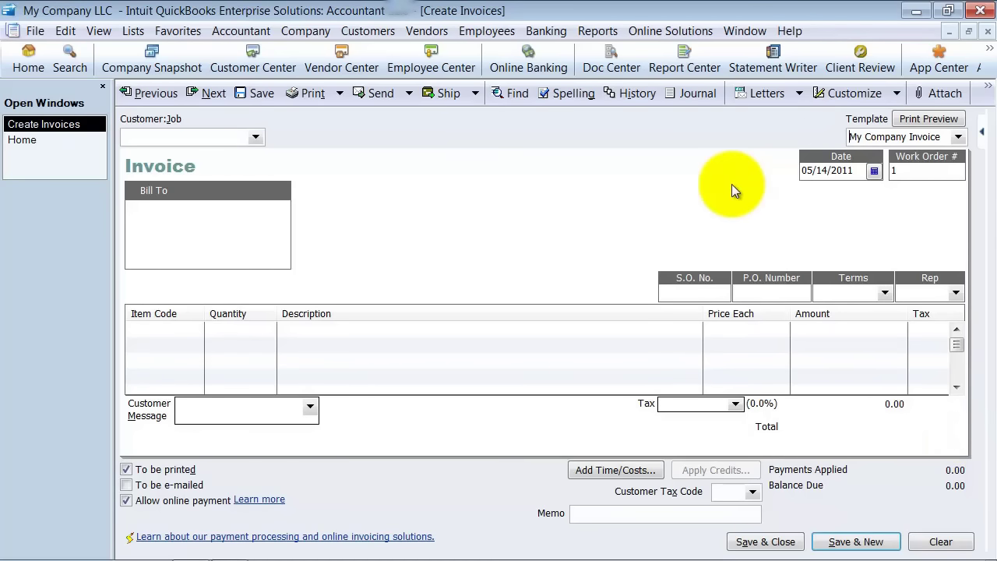
- From Create Invoices, start customizing the data layout of the My Company Invoice template
left_click(856, 93)
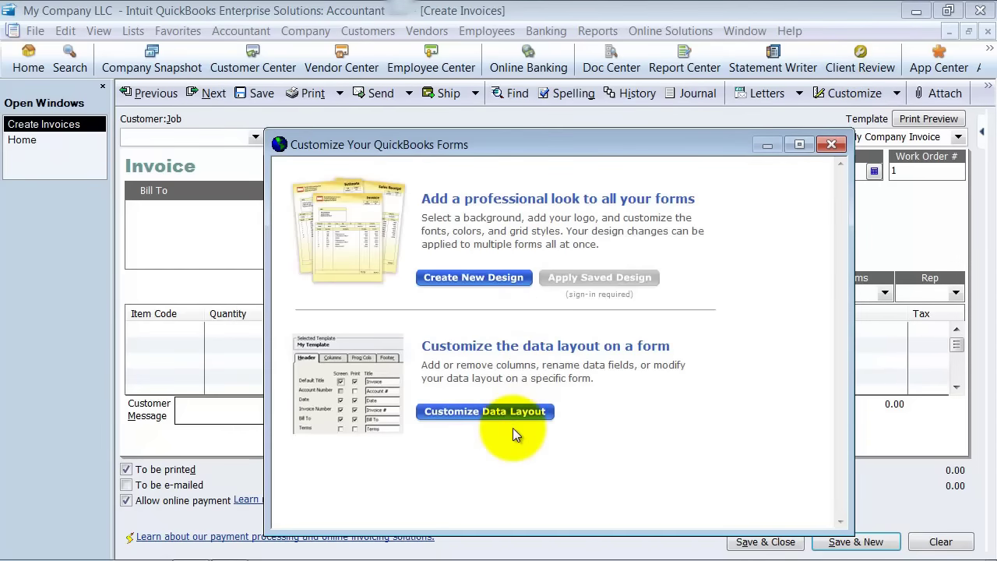
left_click(461, 415)
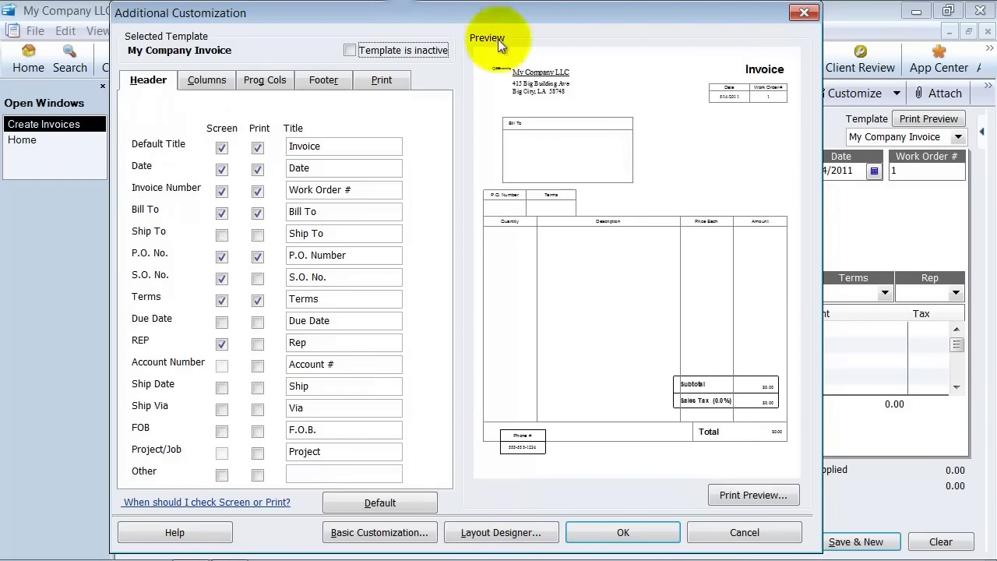
- In Layout Designer, move the Bill To box to the right side, with its label stacked on top
left_click(495, 534)
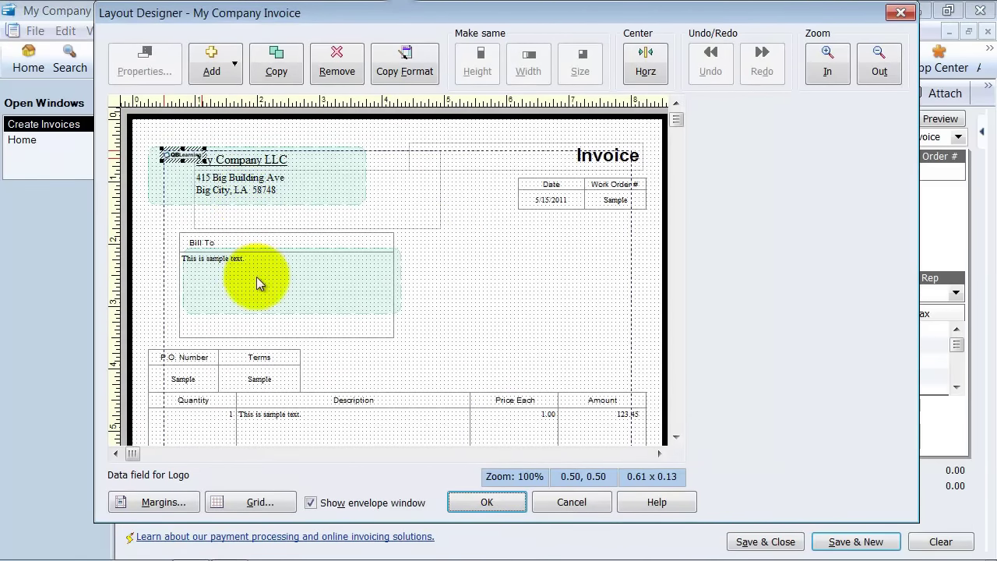
mouse_move(257, 277)
left_mouse_down()
mouse_move(367, 285)
mouse_move(252, 285)
mouse_move(263, 285)
left_mouse_up()
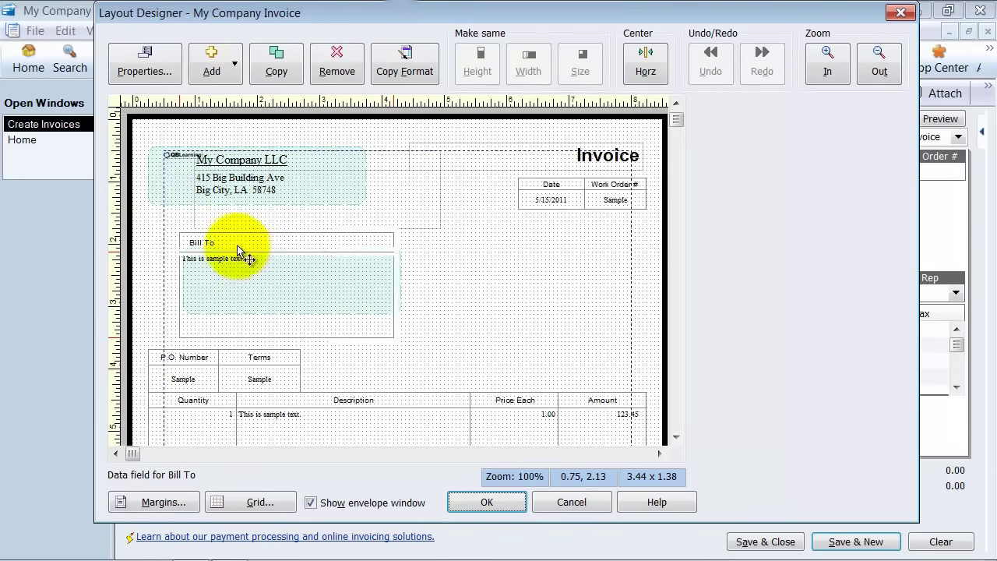
mouse_move(238, 245)
left_mouse_down()
mouse_move(447, 232)
mouse_move(241, 243)
mouse_move(238, 253)
left_mouse_up()
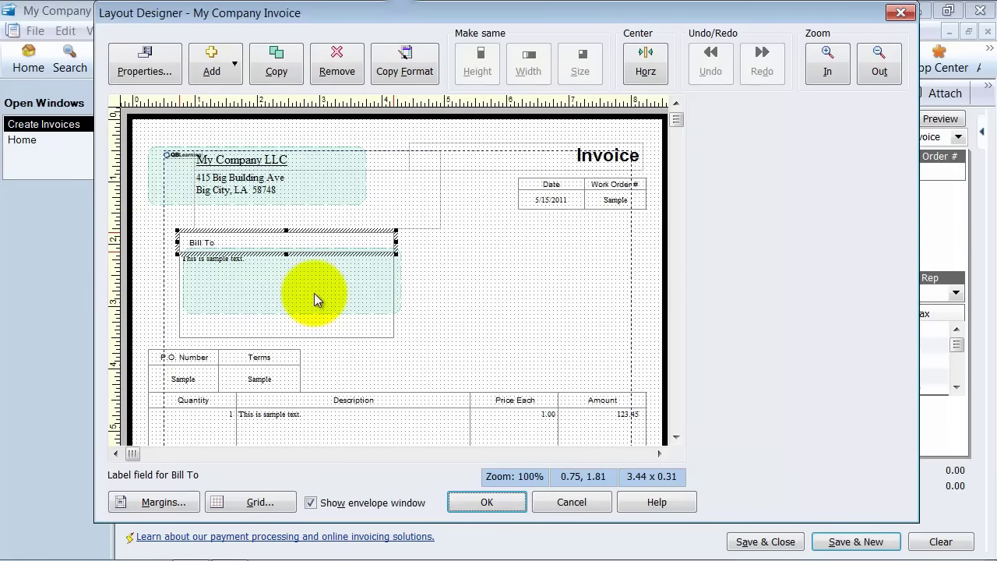
left_click_drag(314, 293, 534, 317)
left_click_drag(313, 248, 512, 282)
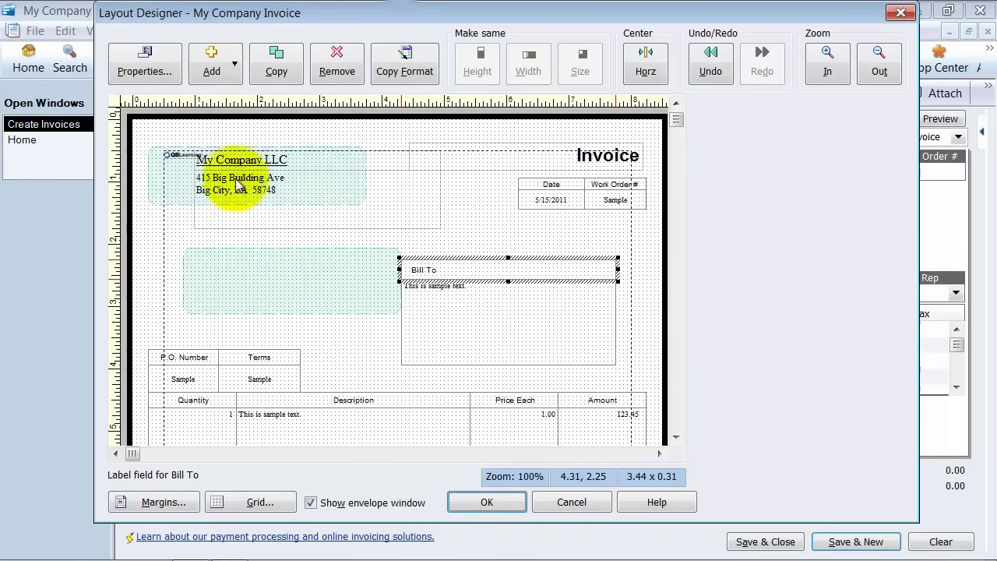
- Move the company address down, then enlarge the logo and place it in the top-left corner
left_click_drag(224, 183, 226, 272)
left_click(176, 177)
left_click_drag(179, 161, 307, 201)
left_click_drag(246, 181, 234, 172)
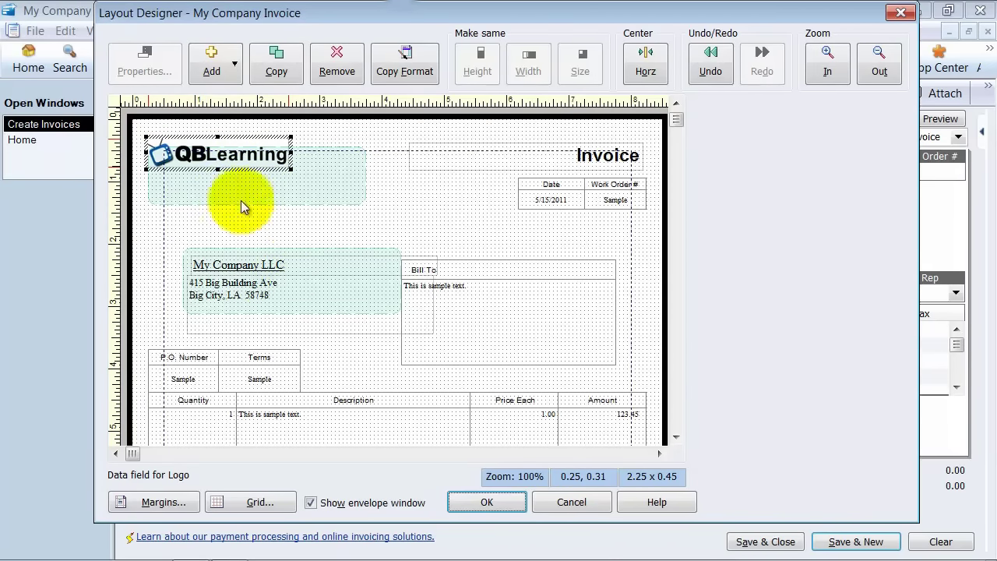
- Place the company name beneath the logo and narrow it to 2.25 inches wide
left_click_drag(232, 267, 195, 181)
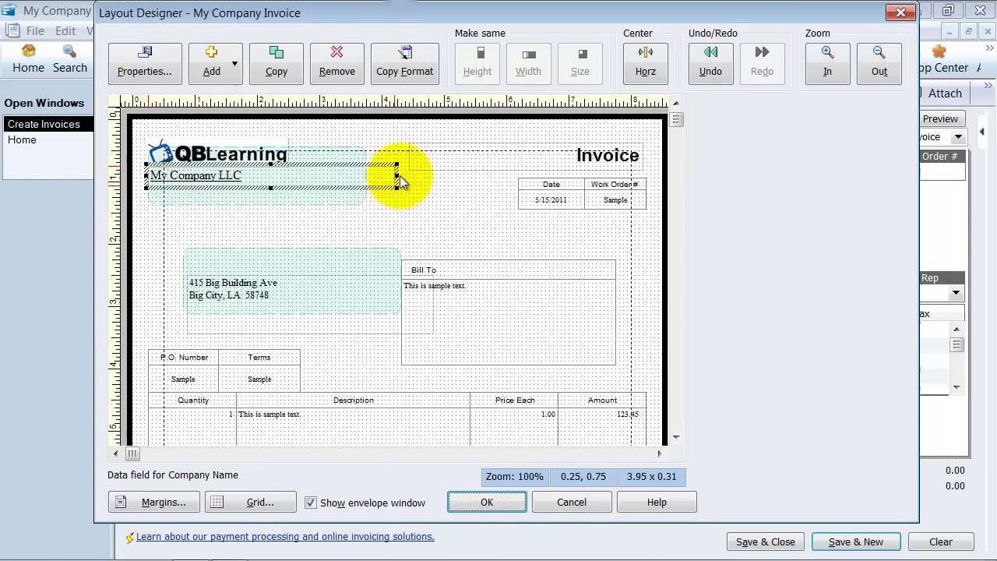
left_click_drag(396, 175, 292, 175)
left_click(312, 227)
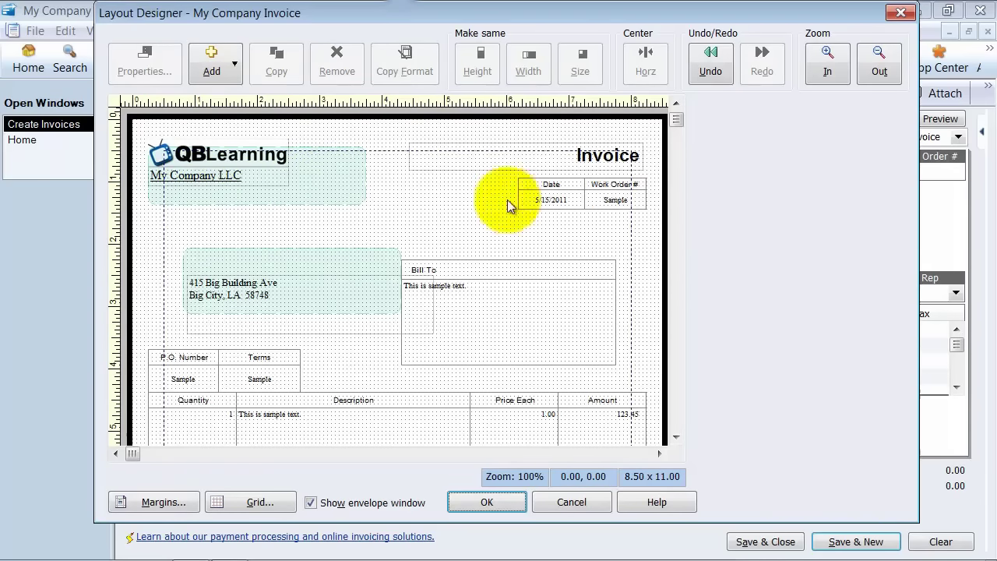
left_click(215, 180)
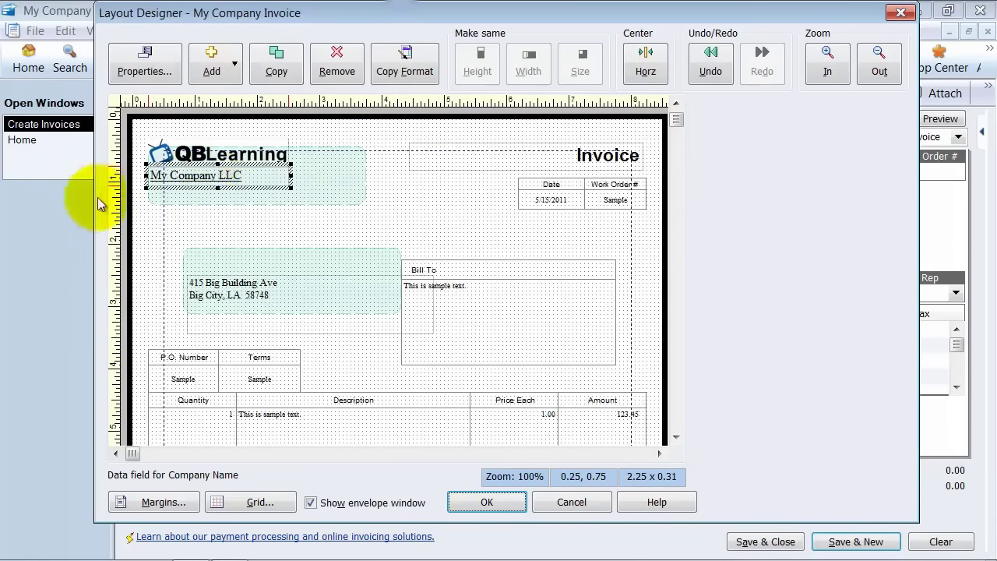
- Set the company name font to Bold and Blue with Underline turned off, and apply it
right_click(251, 178)
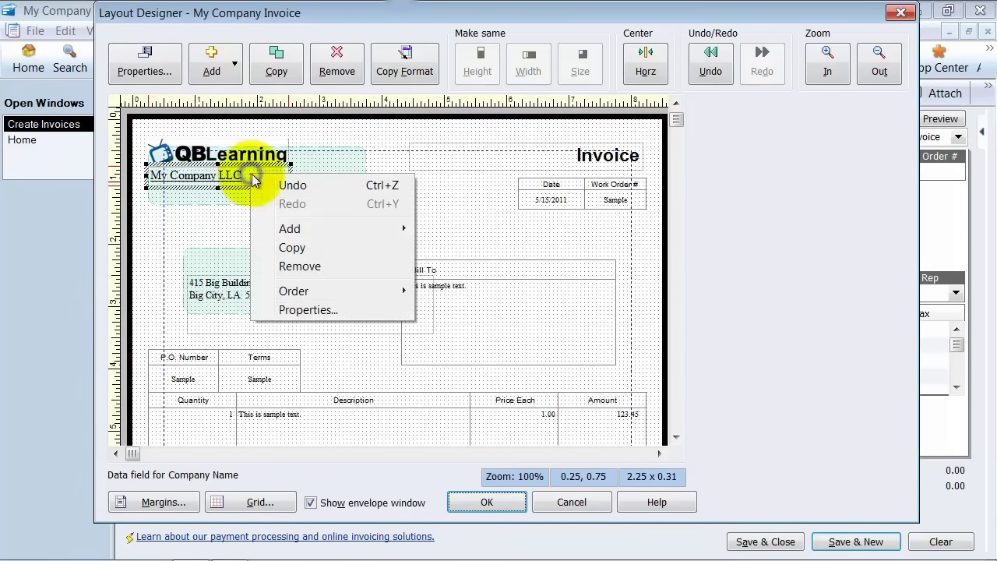
left_click(227, 178)
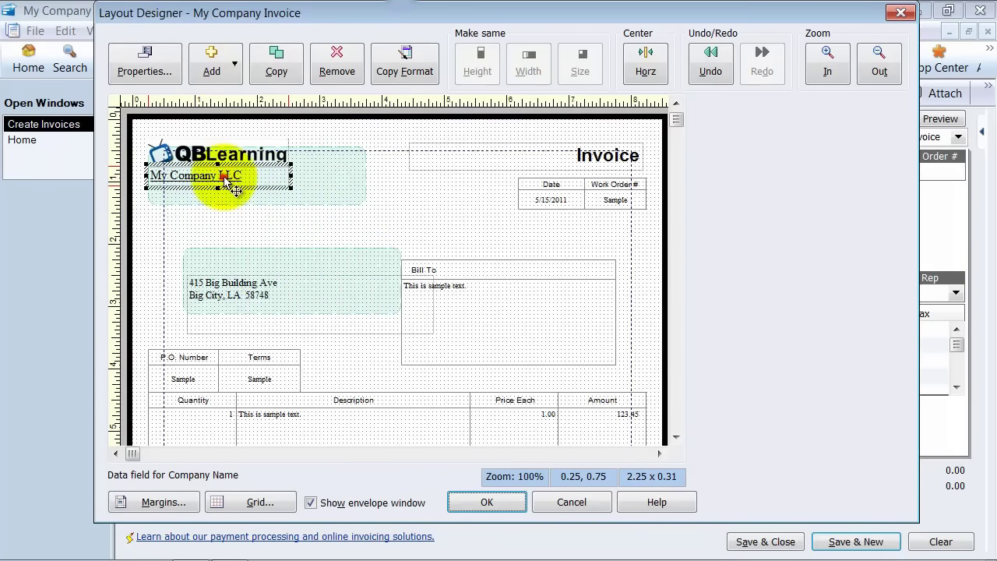
left_click(140, 69)
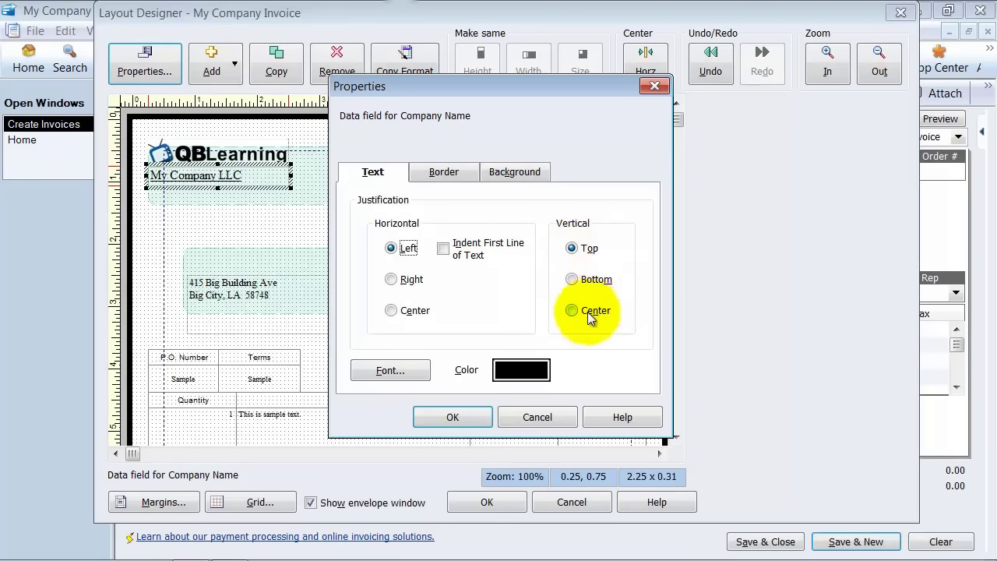
left_click(398, 371)
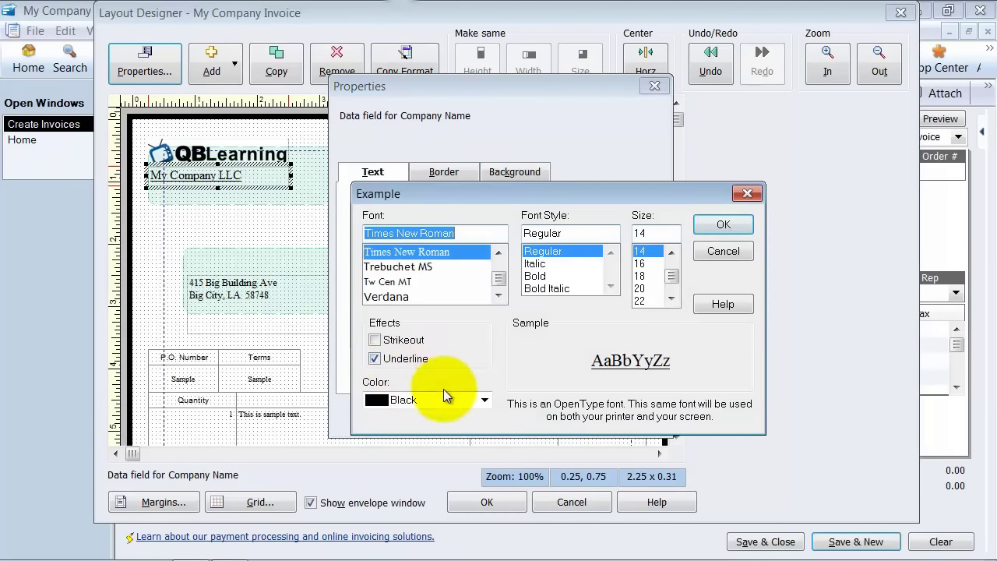
left_click(497, 279)
left_click(375, 359)
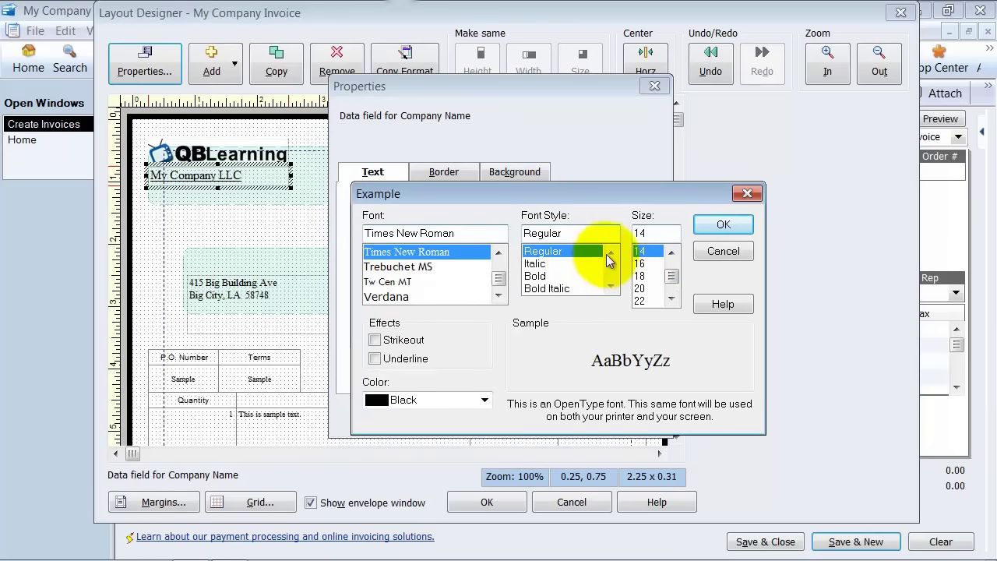
left_click(537, 276)
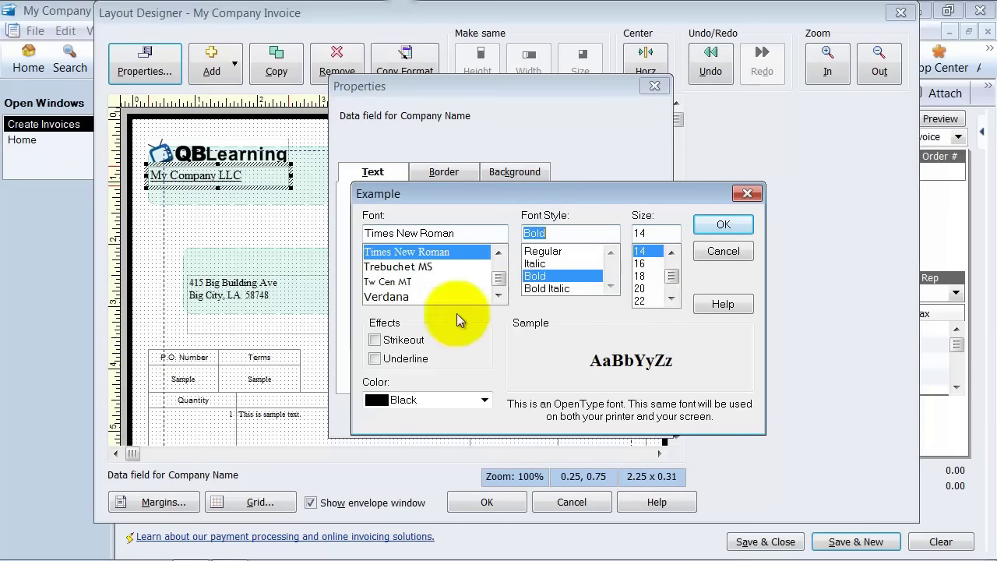
left_click(433, 399)
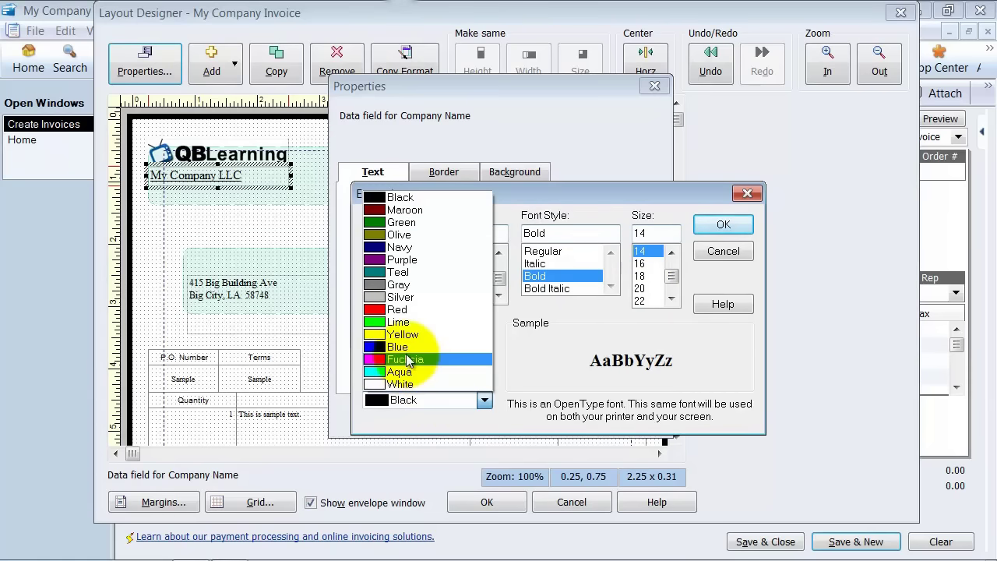
left_click(406, 351)
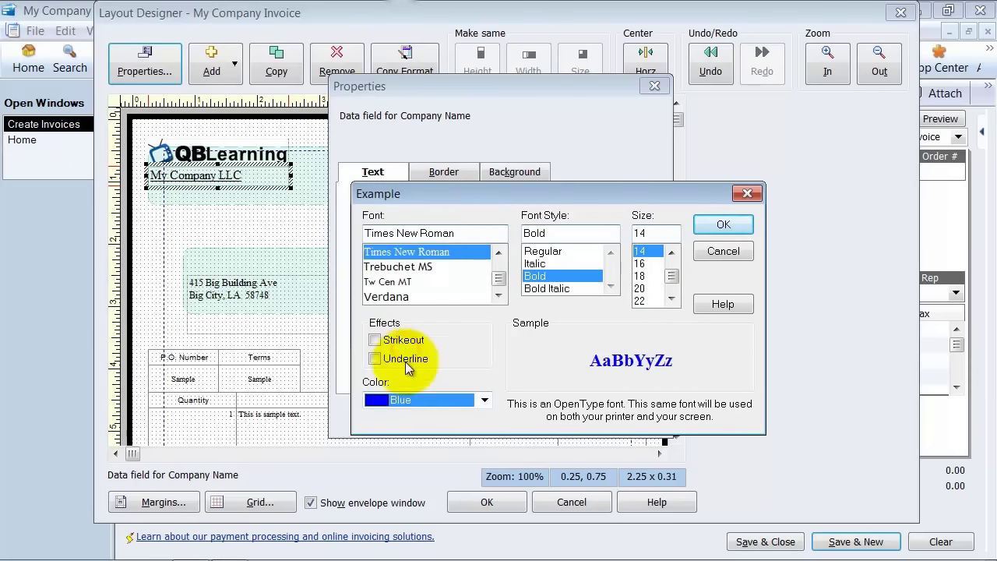
left_click(723, 226)
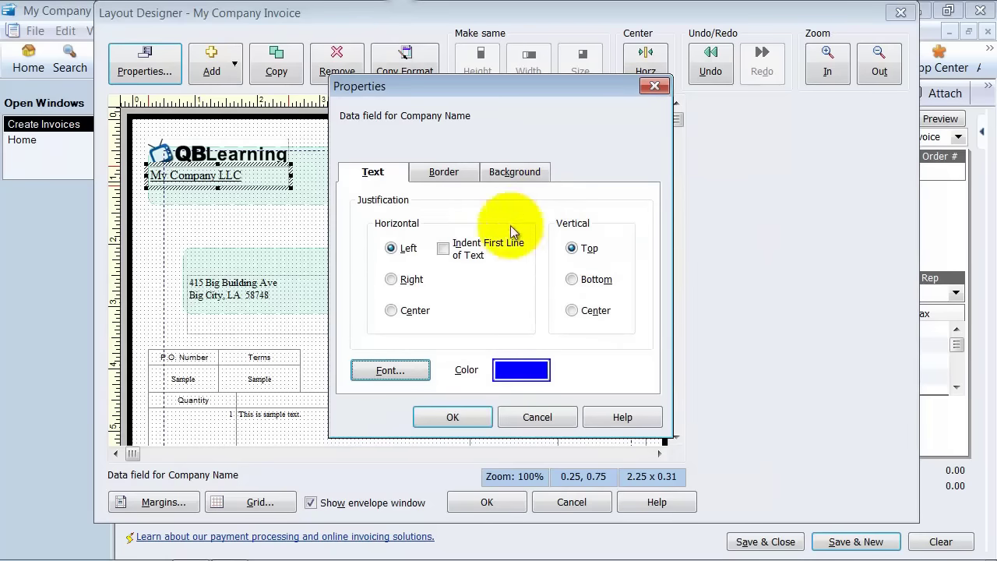
left_click(455, 182)
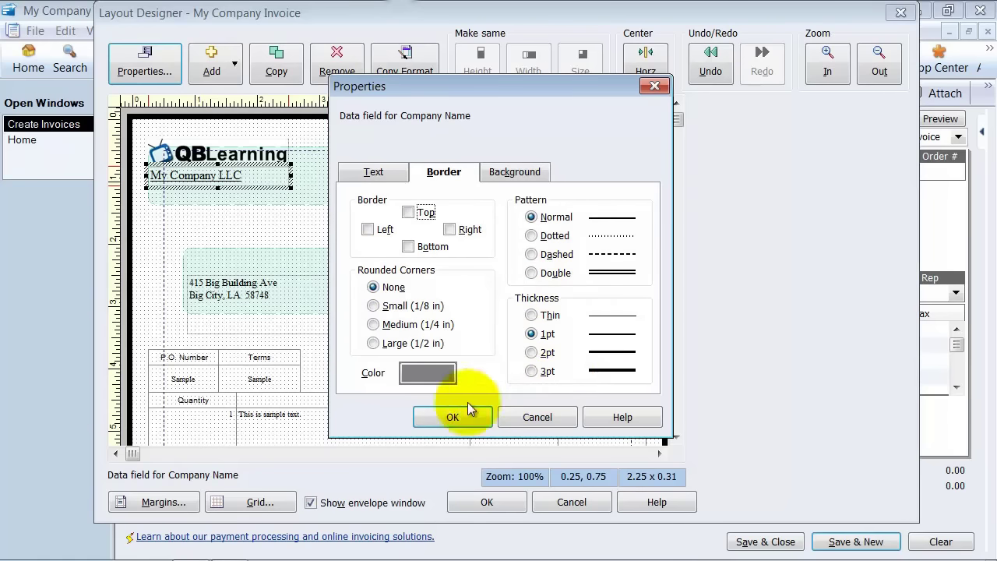
left_click(502, 173)
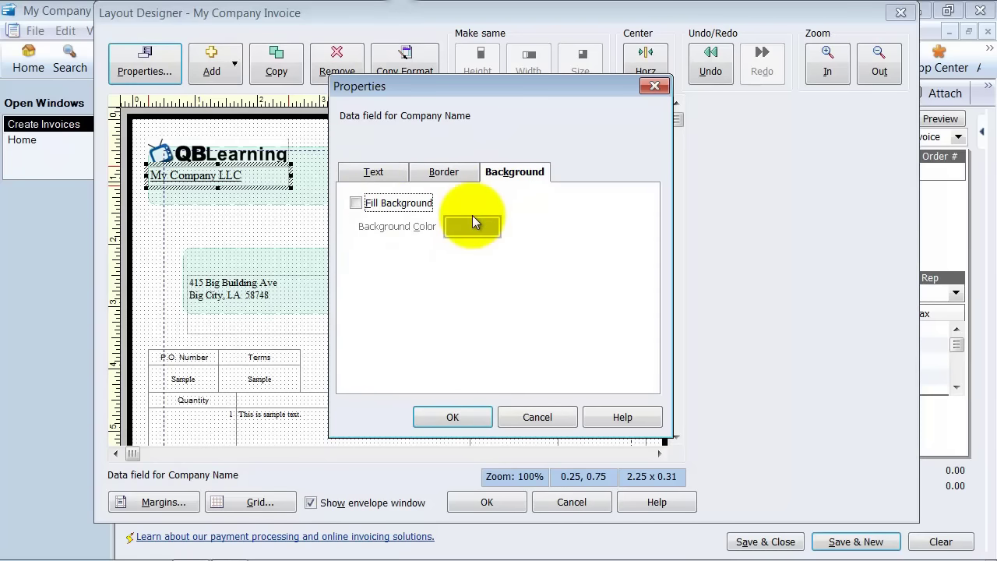
left_click(478, 423)
- Tuck the company address under the company name, resized to 1.88 × 0.44 inches
left_click(281, 225)
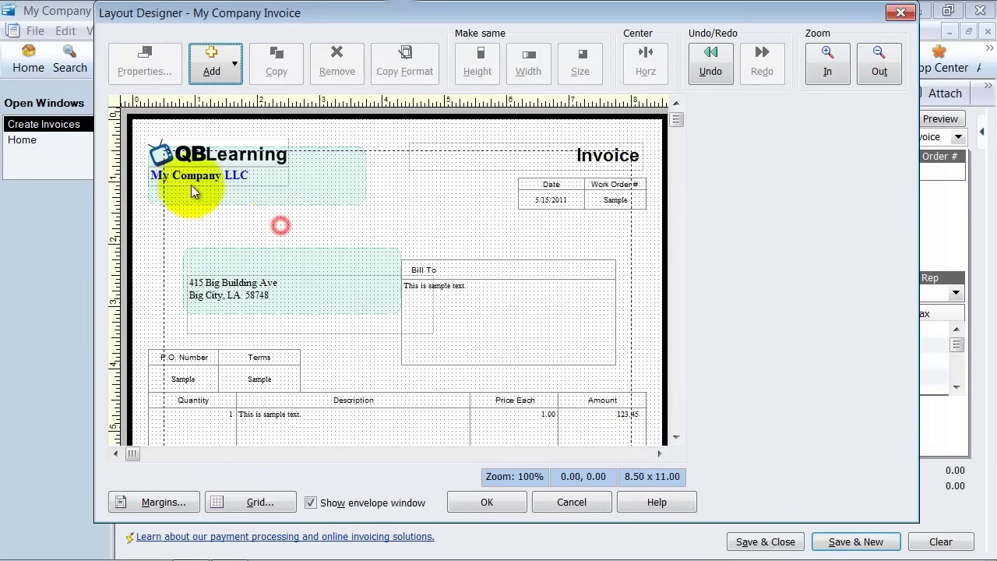
left_click_drag(239, 305, 200, 220)
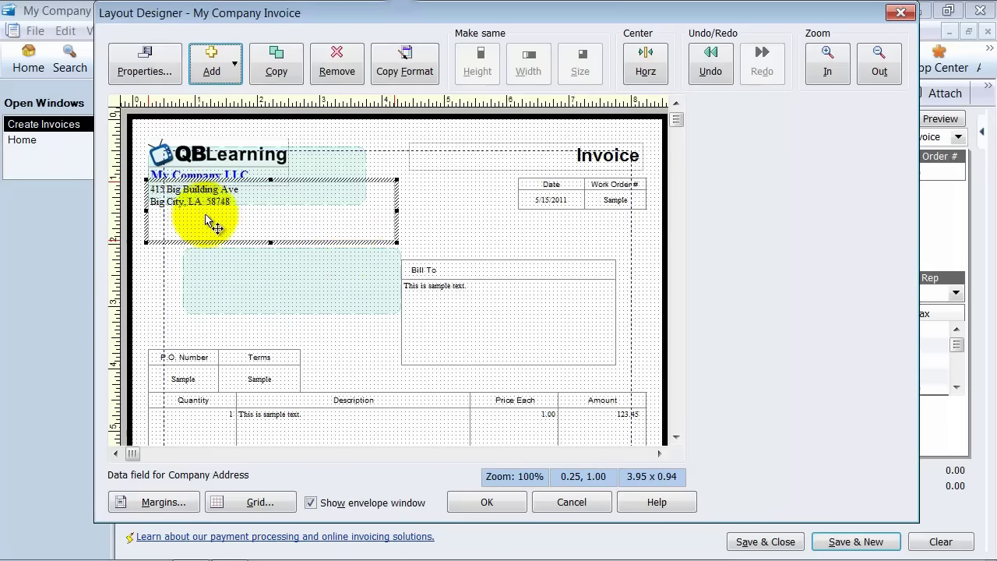
left_click_drag(395, 244, 268, 212)
left_click(293, 282)
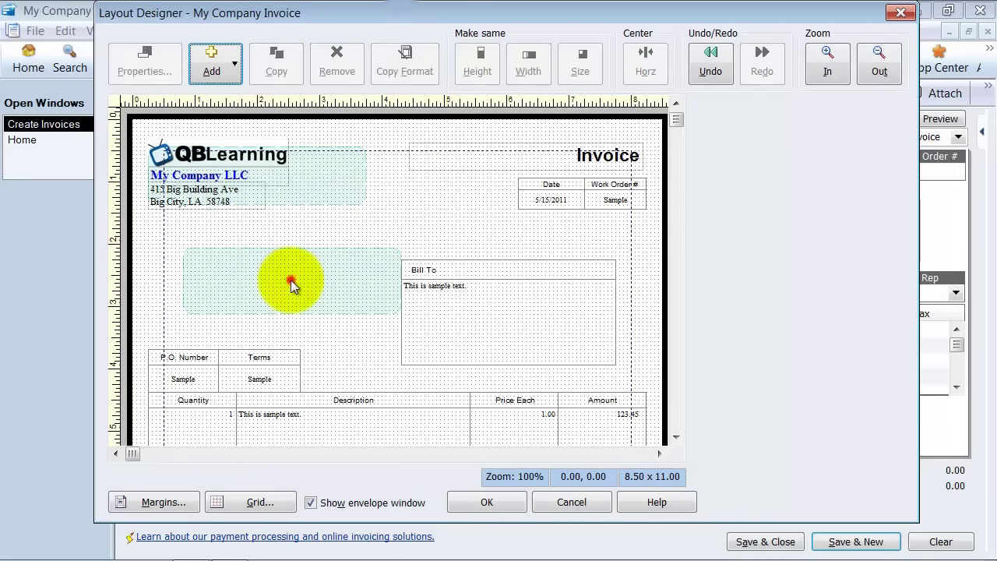
left_click(187, 200)
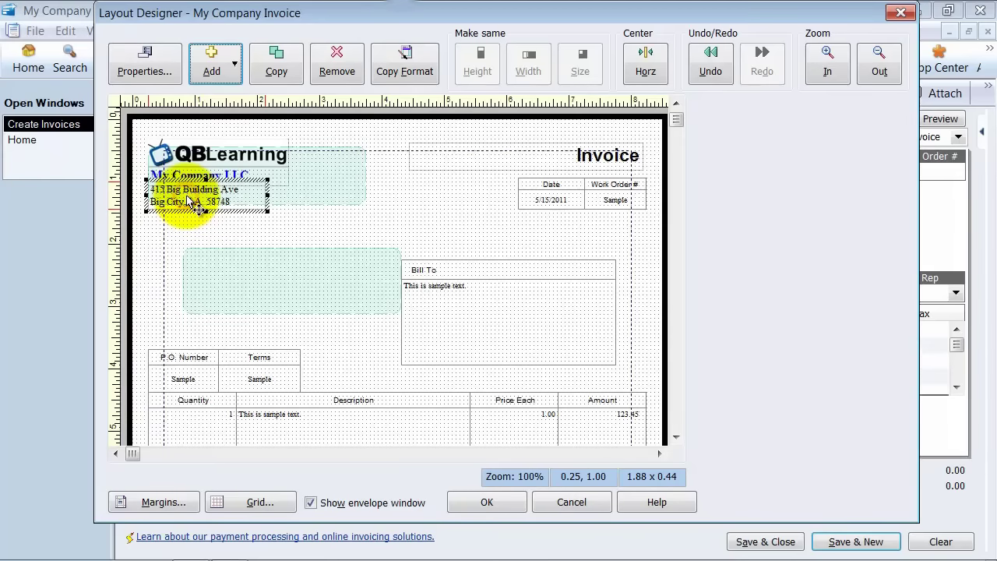
mouse_move(187, 199)
left_mouse_down()
mouse_move(187, 190)
mouse_move(188, 199)
left_mouse_up()
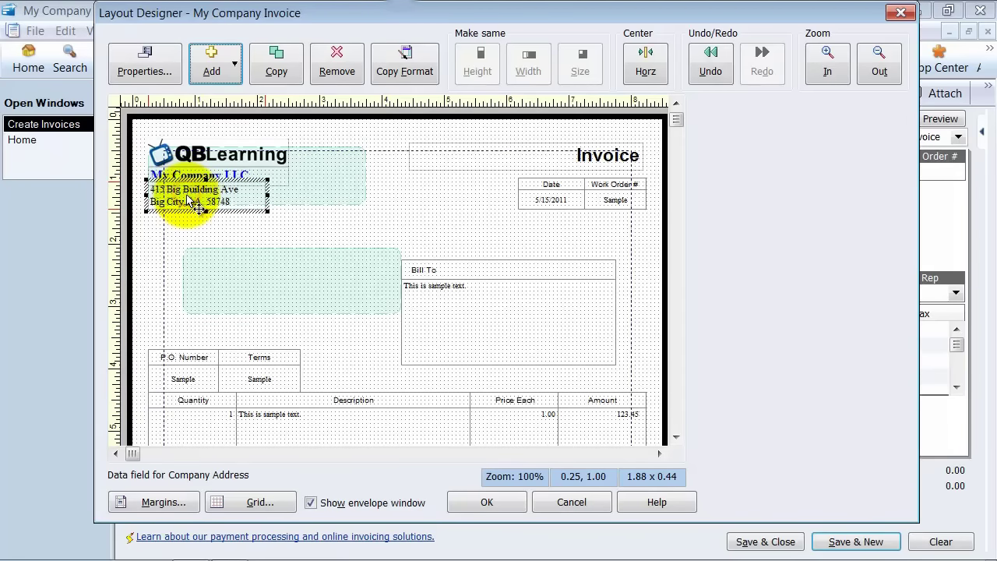
left_click(320, 205)
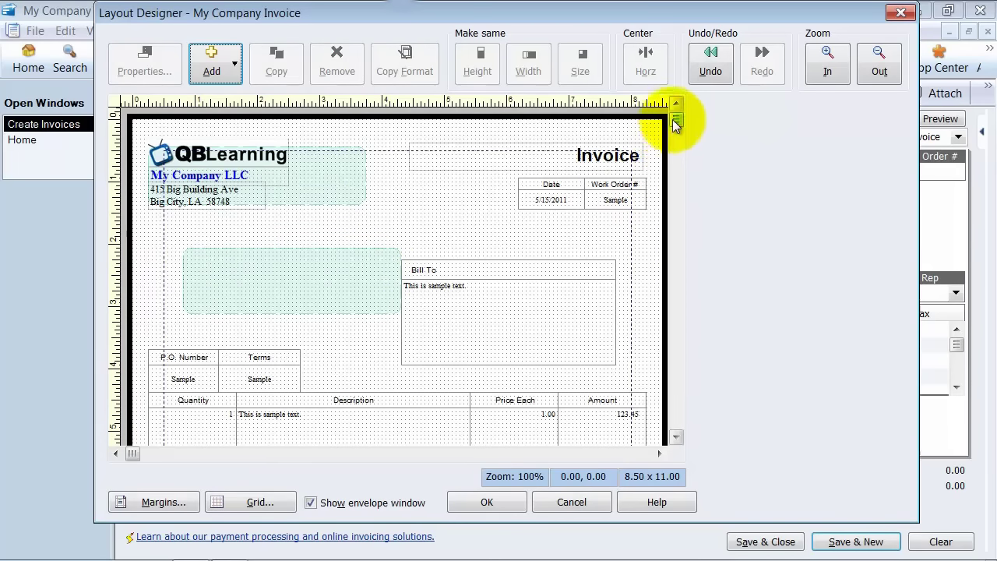
- Remove the Phone # label and move the phone number field up just under the company address
left_click_drag(673, 119, 672, 422)
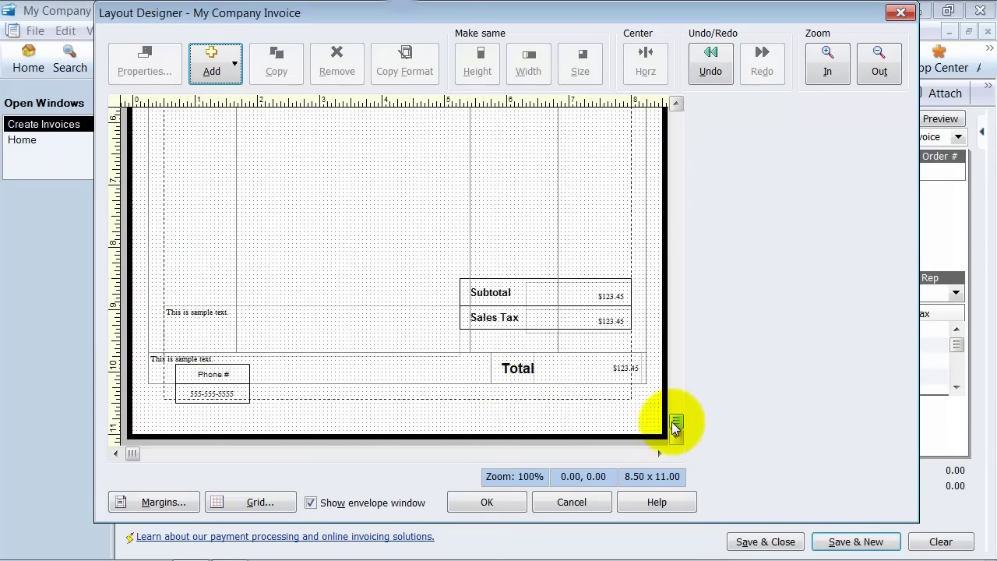
left_click(245, 378)
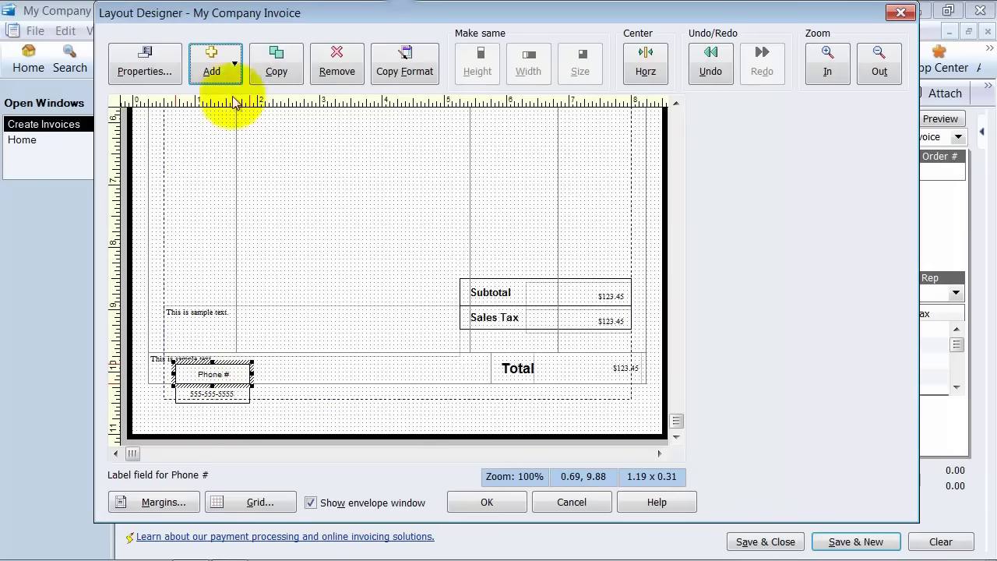
left_click(347, 69)
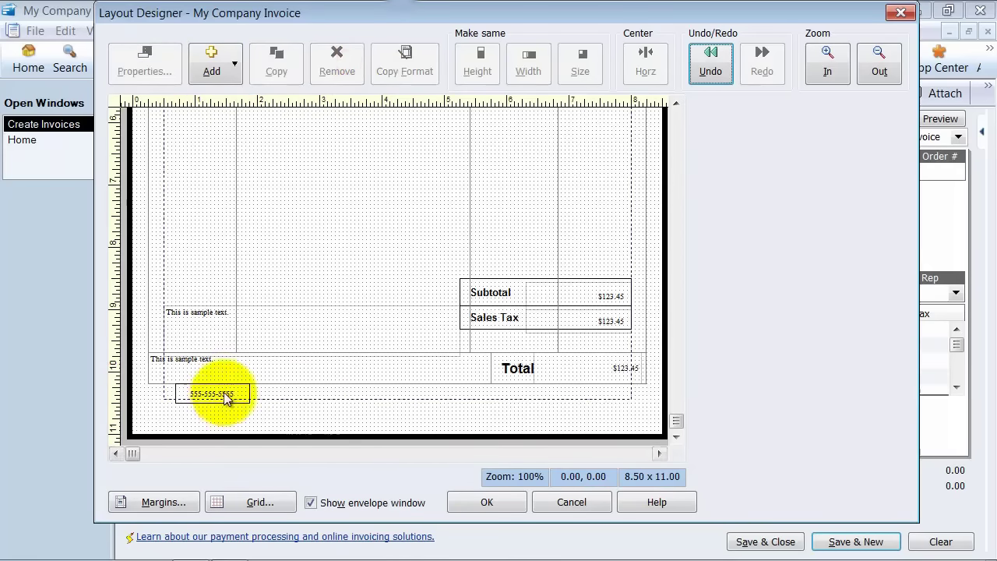
left_click_drag(224, 392, 212, 241)
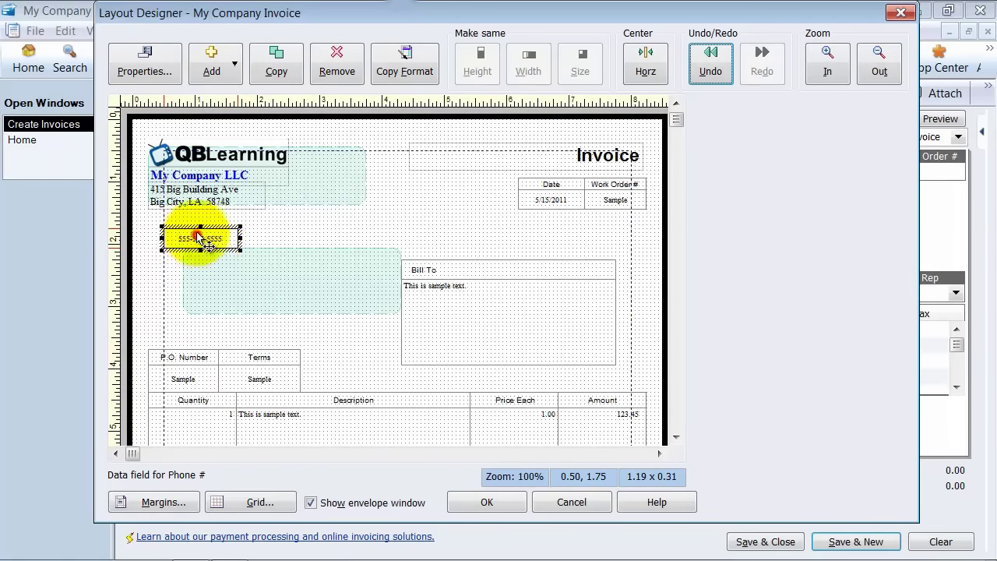
left_click_drag(199, 243, 187, 226)
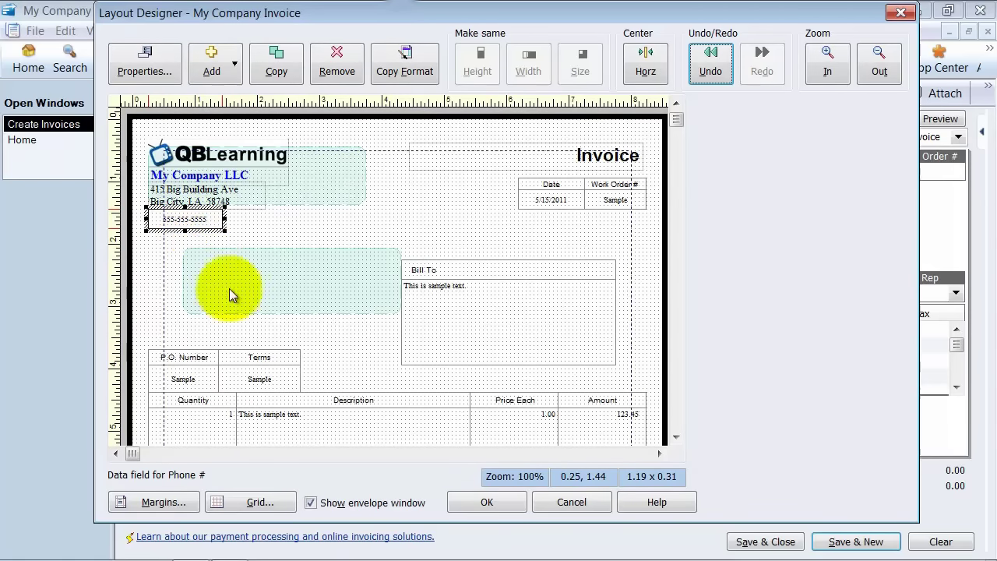
- Copy the company address's text format onto the phone number field
left_click(211, 199)
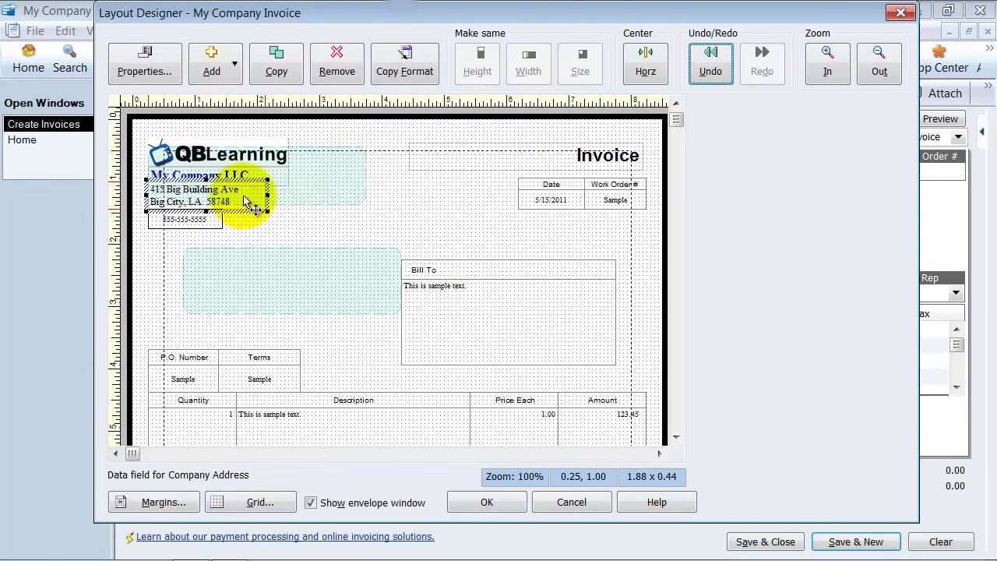
left_click(411, 73)
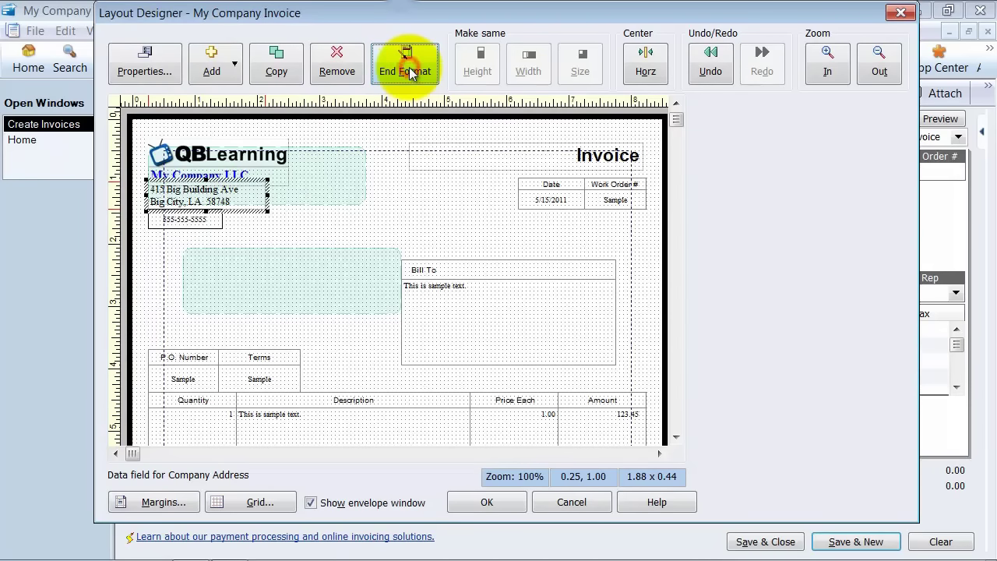
left_click(195, 223)
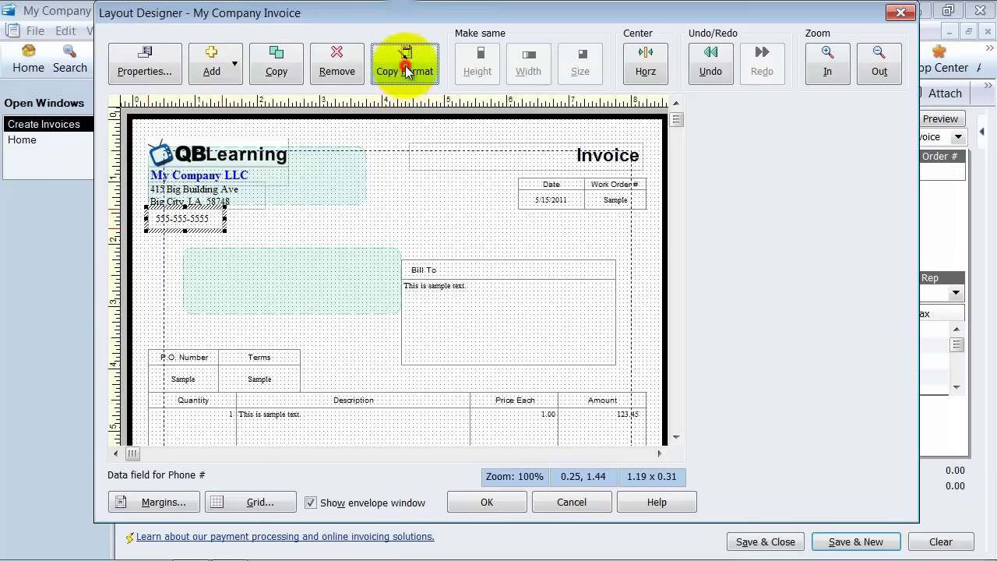
left_click(216, 261)
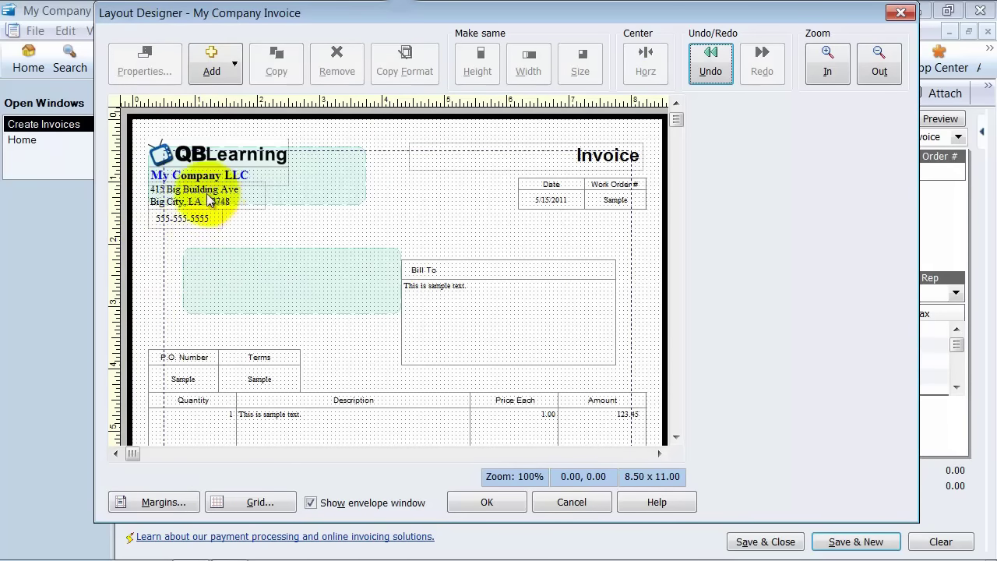
- Set the phone number field's horizontal justification to Left
left_click(198, 221)
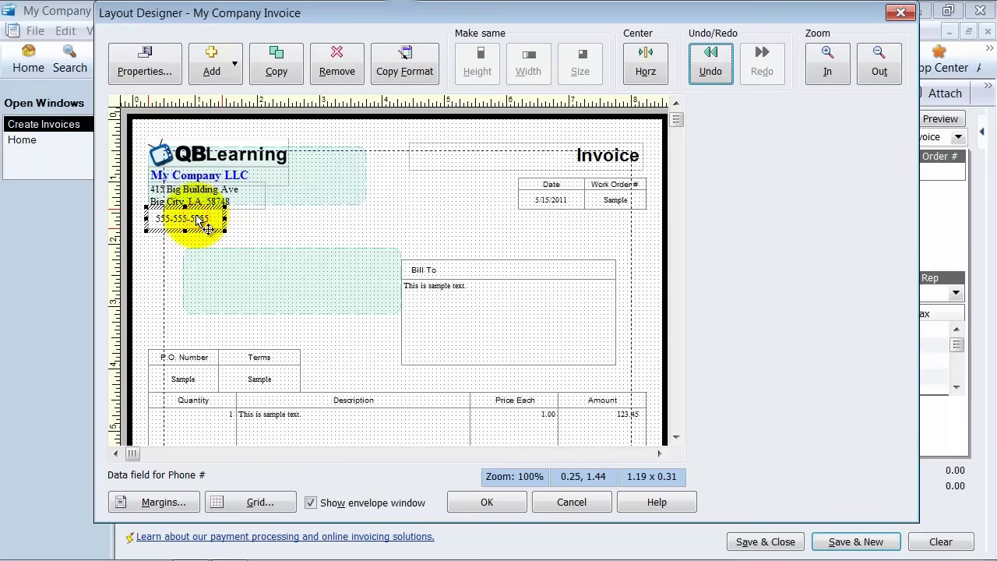
left_click(145, 63)
left_click(407, 248)
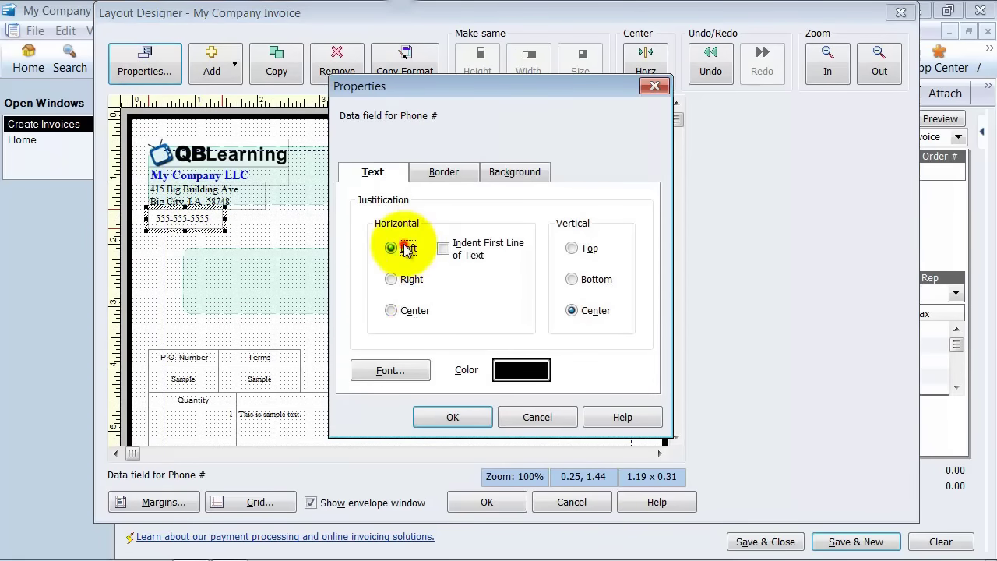
left_click(425, 415)
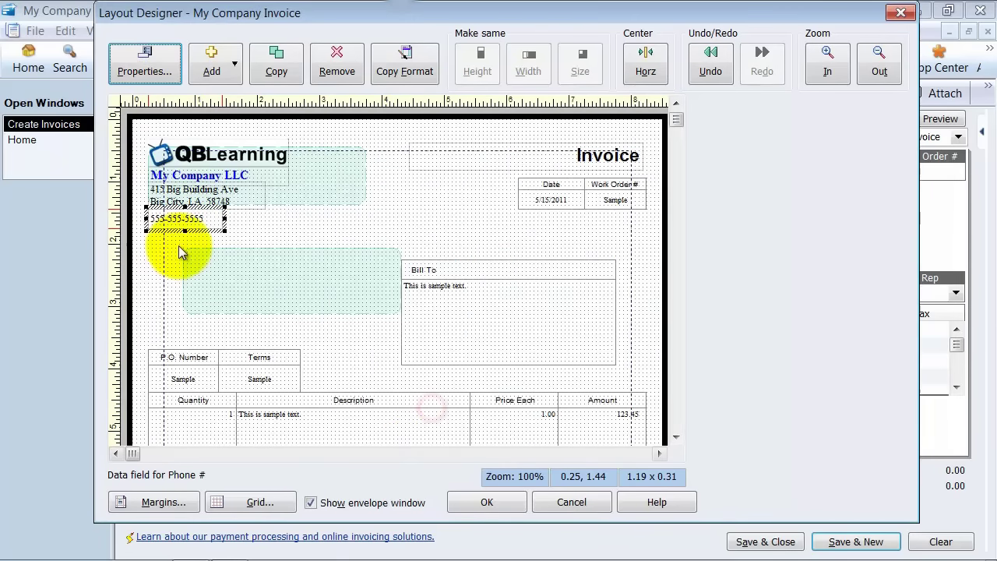
left_click(272, 249)
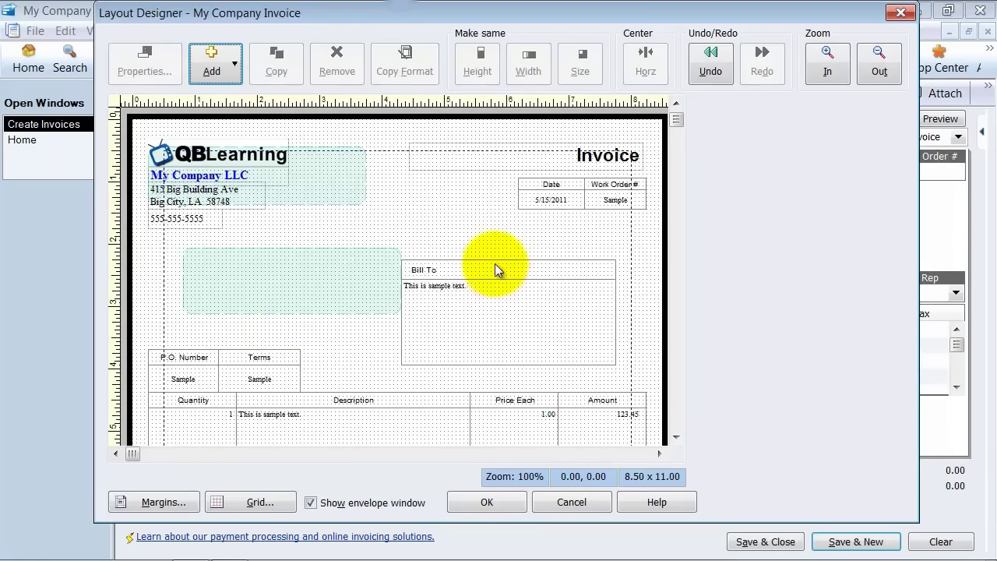
- Move the Bill To label up-left out of its box and rename it Customer
left_click_drag(484, 265, 252, 236)
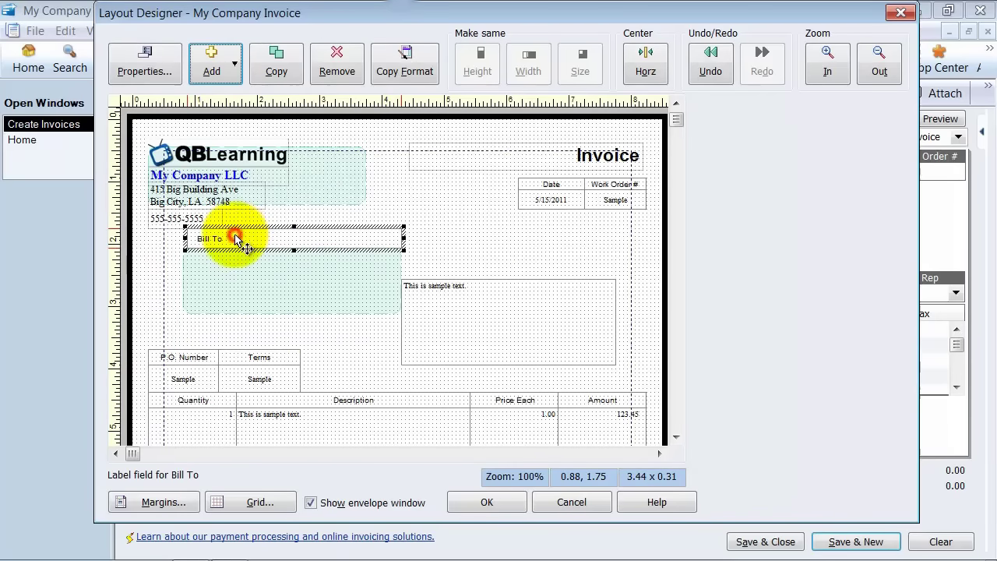
right_click(237, 238)
left_click(279, 373)
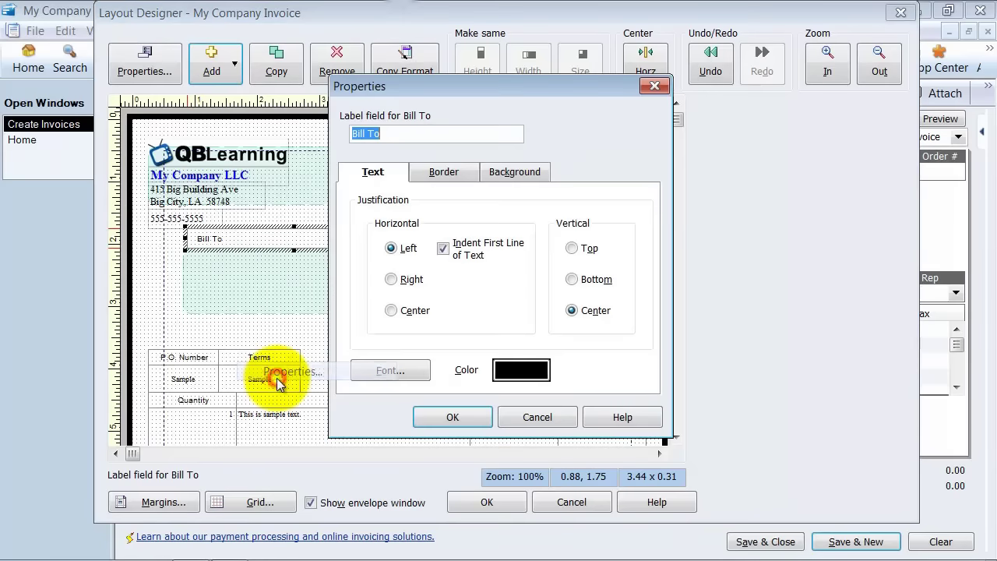
left_click(404, 131)
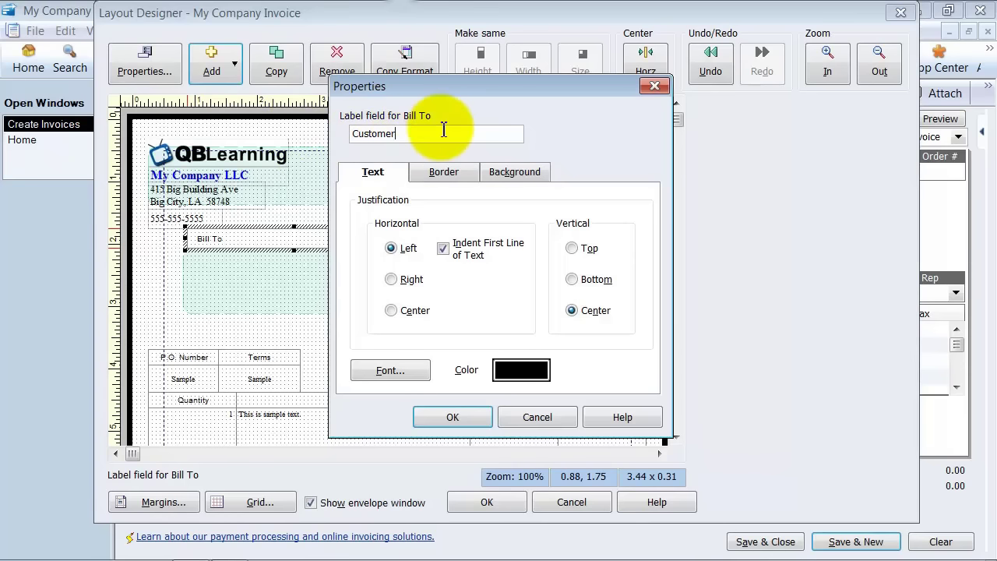
- Remove all four borders from the Customer label and turn off Indent First Line
left_click(442, 172)
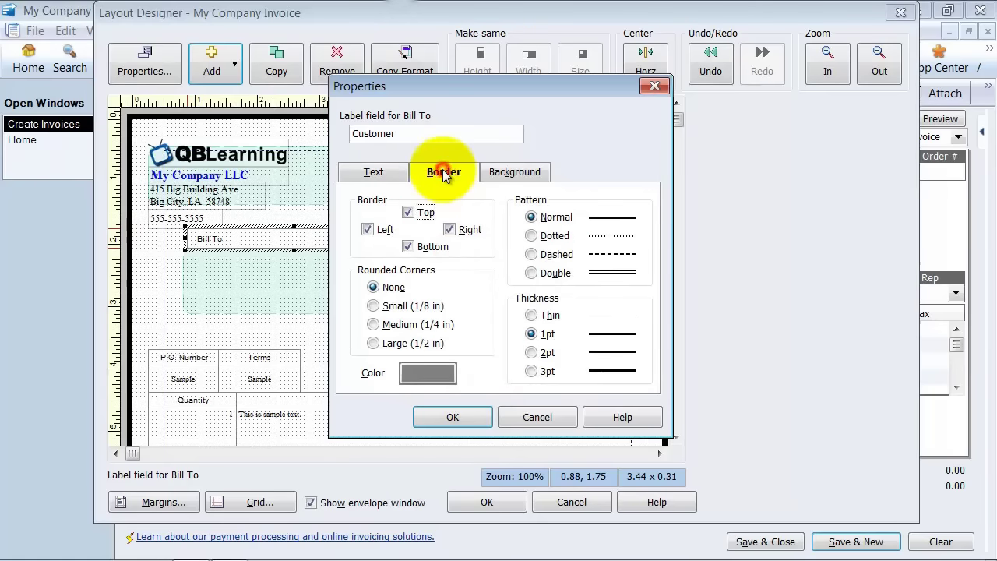
left_click(408, 211)
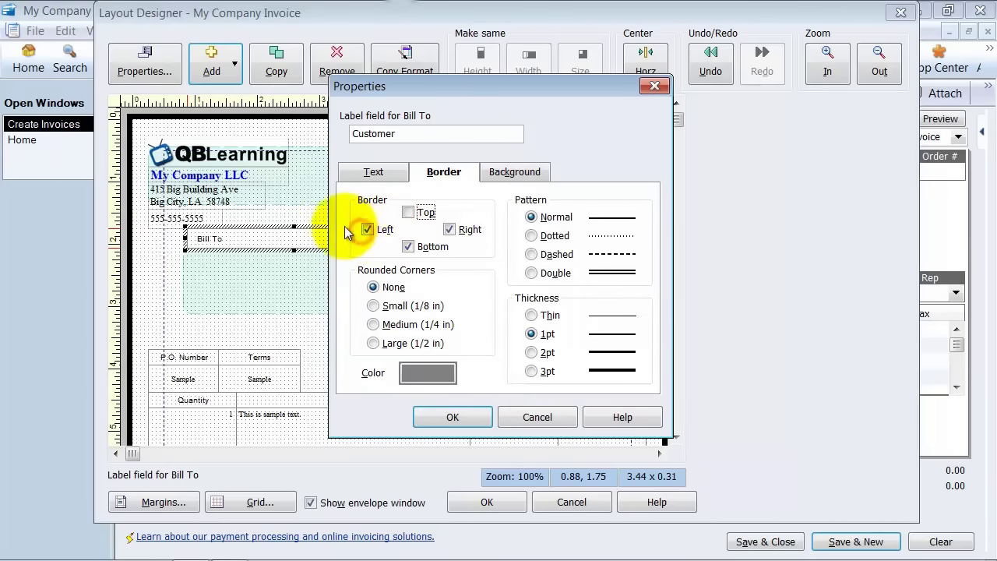
left_click(367, 229)
left_click(408, 247)
left_click(450, 229)
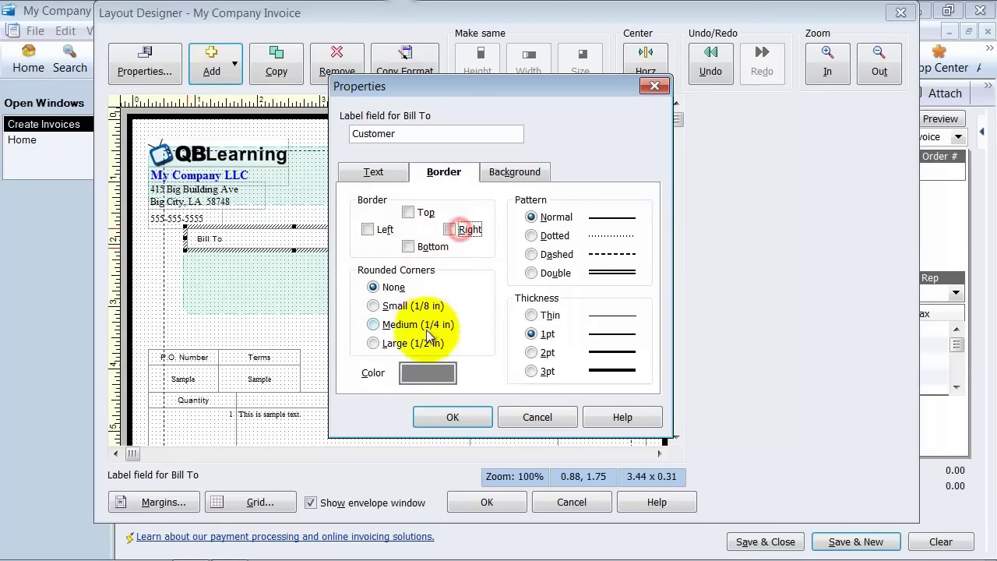
left_click(376, 176)
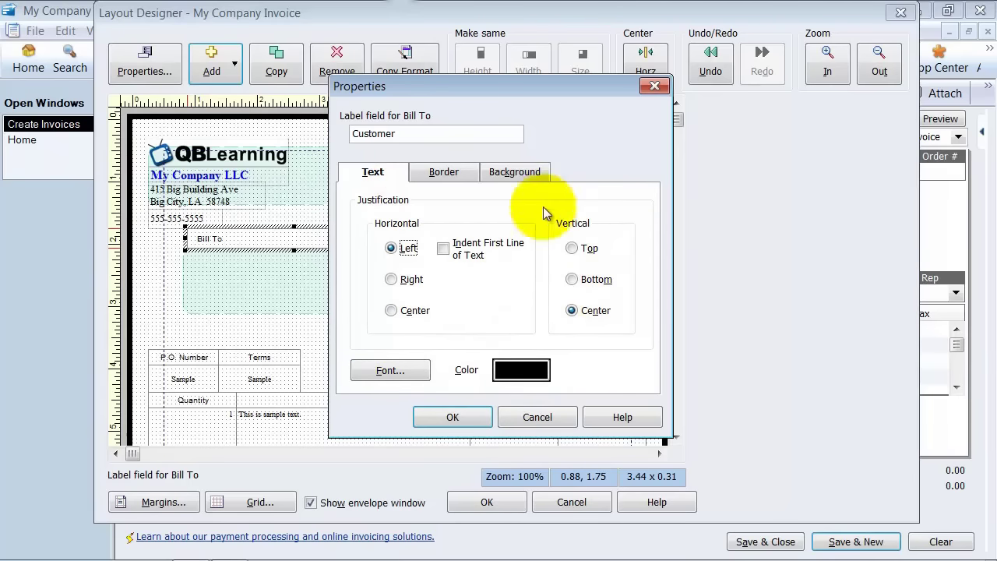
left_click(455, 415)
- Set the Customer label's font size to 12
left_click(312, 292)
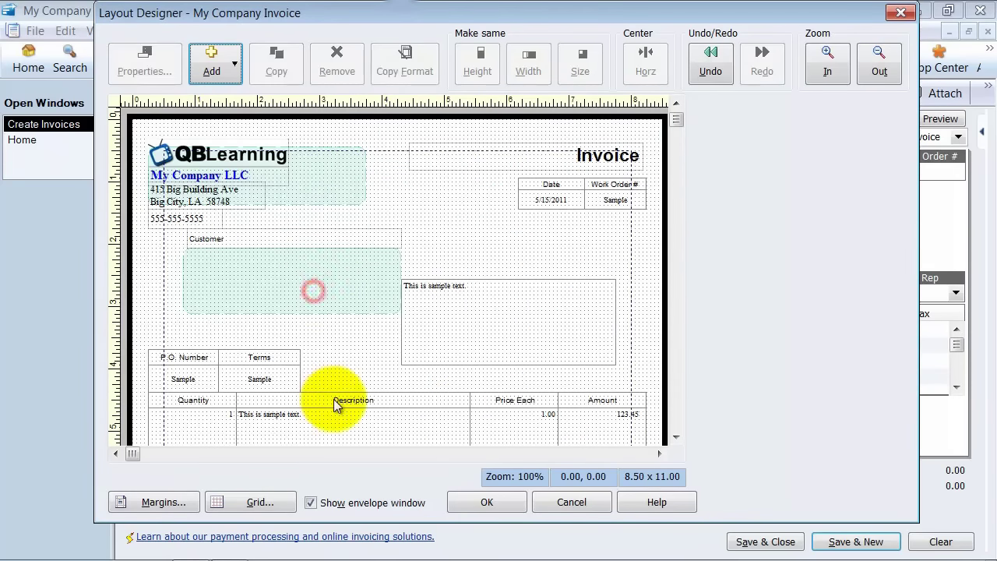
left_click(225, 236)
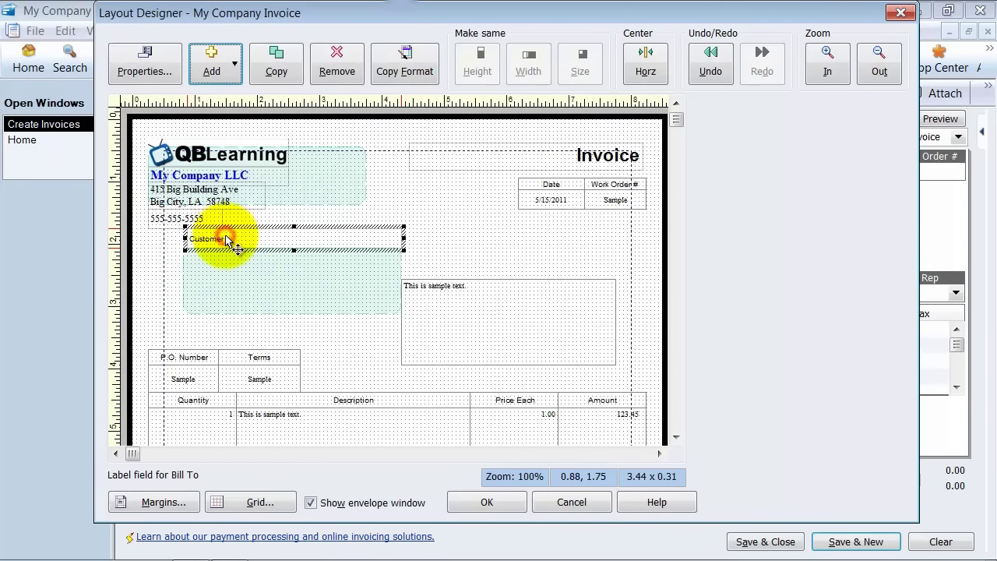
left_click(142, 66)
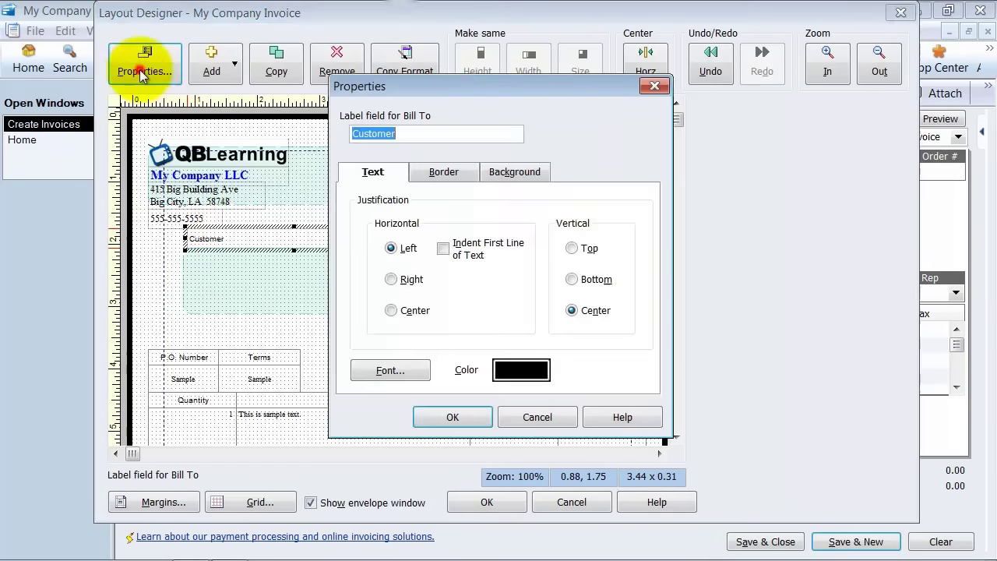
left_click(390, 371)
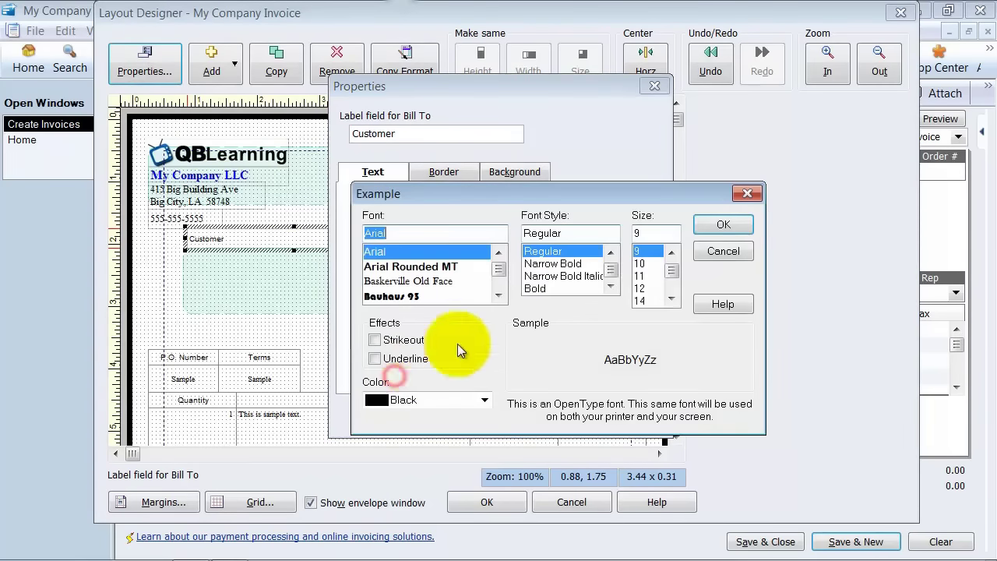
left_click(644, 289)
left_click(717, 225)
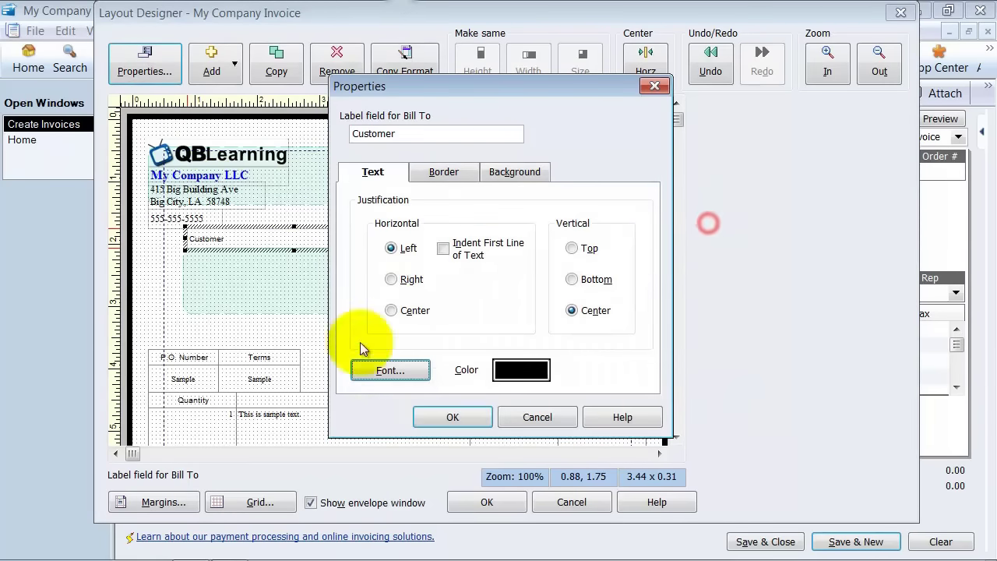
left_click(439, 420)
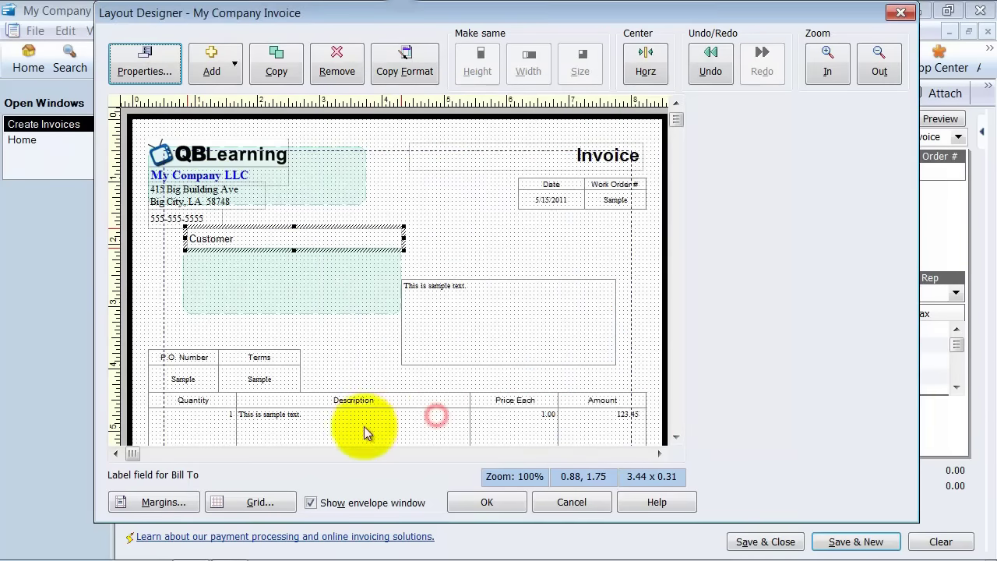
- Move the bill-to sample text box under the Customer label and resize it to fit
left_click(470, 294)
left_click_drag(470, 296, 268, 269)
left_click_drag(405, 336, 382, 301)
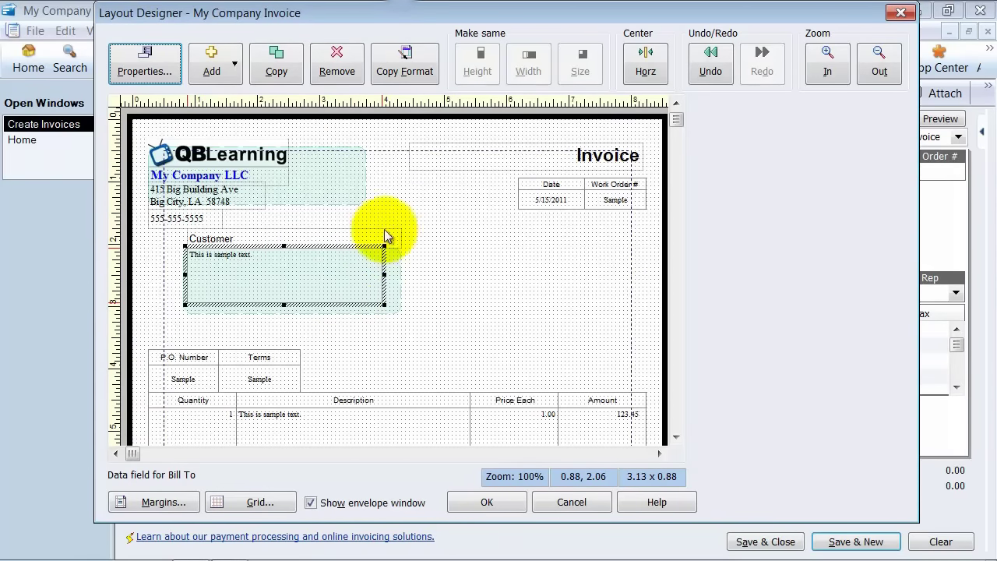
left_click(386, 230)
left_click(310, 263)
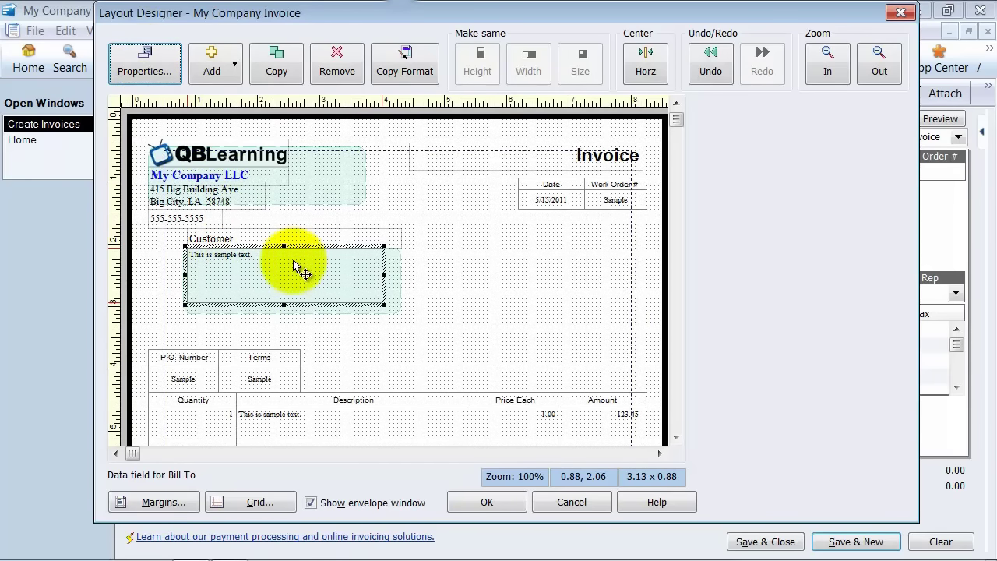
- Copy the Customer label's text format onto the bill-to text box
left_click(217, 238)
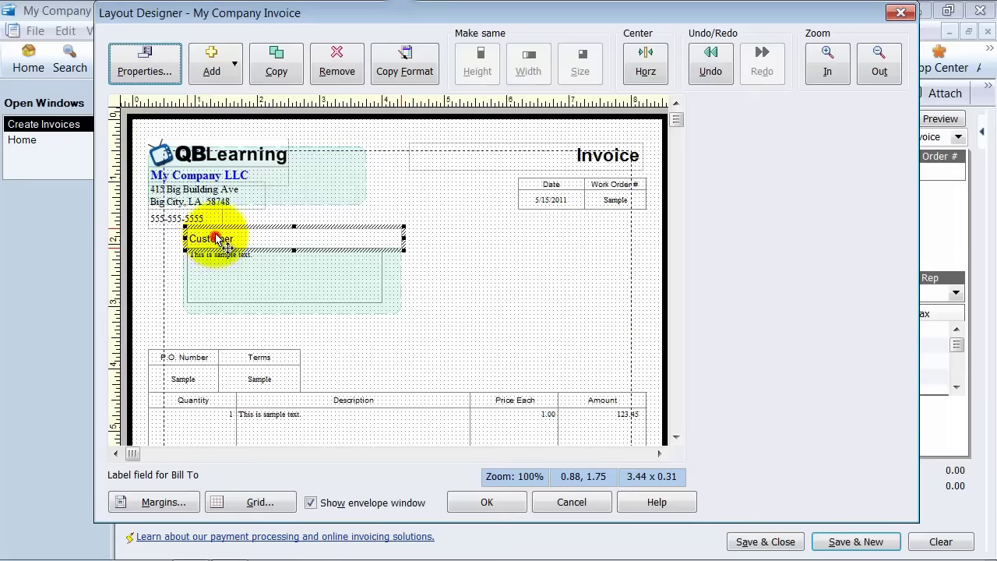
left_click(414, 73)
left_click(328, 282)
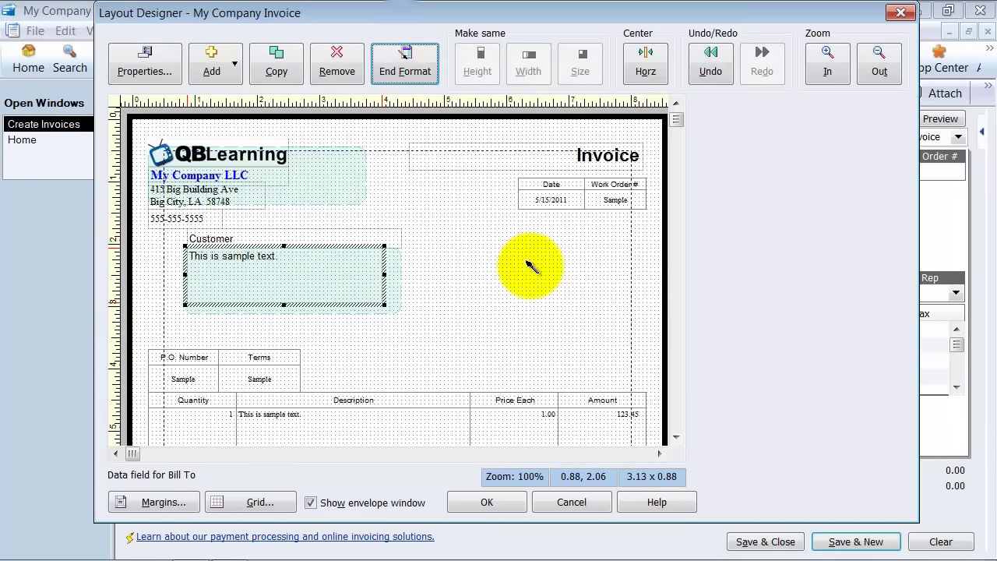
left_click(406, 63)
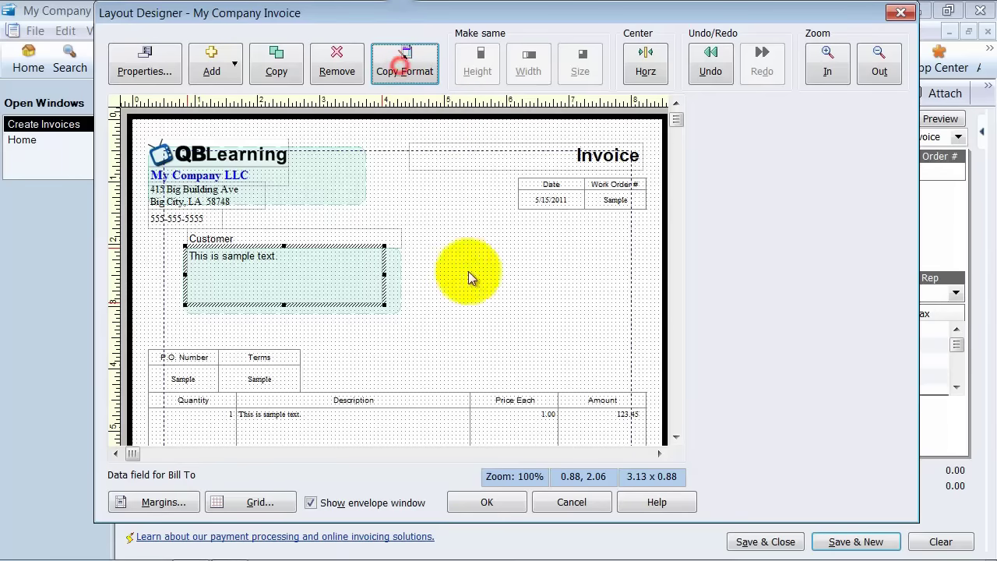
- Shift the Date and Work Order # labels left beside their value fields
left_click_drag(555, 188, 518, 190)
left_click(571, 197)
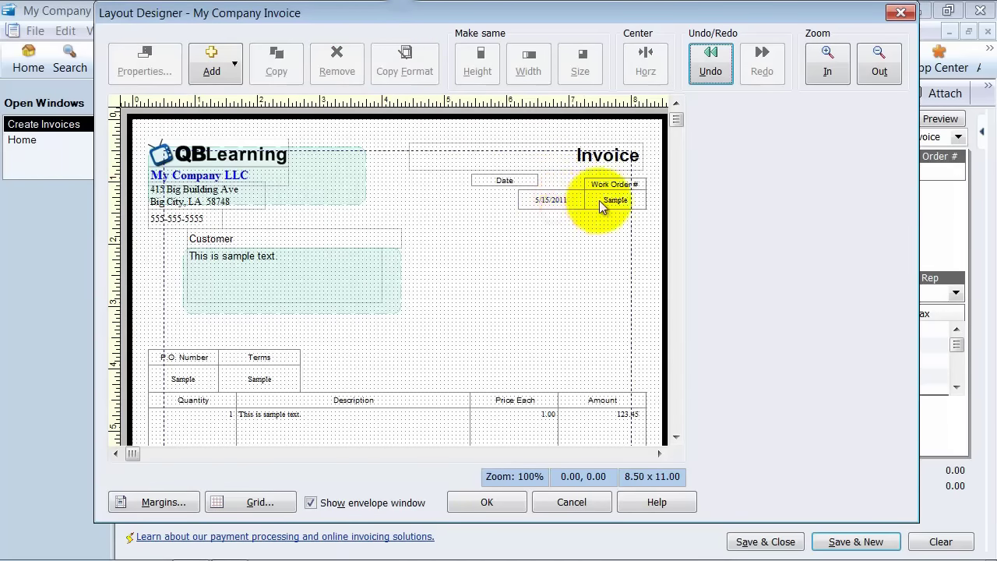
left_click_drag(611, 178, 575, 197)
left_click(610, 202)
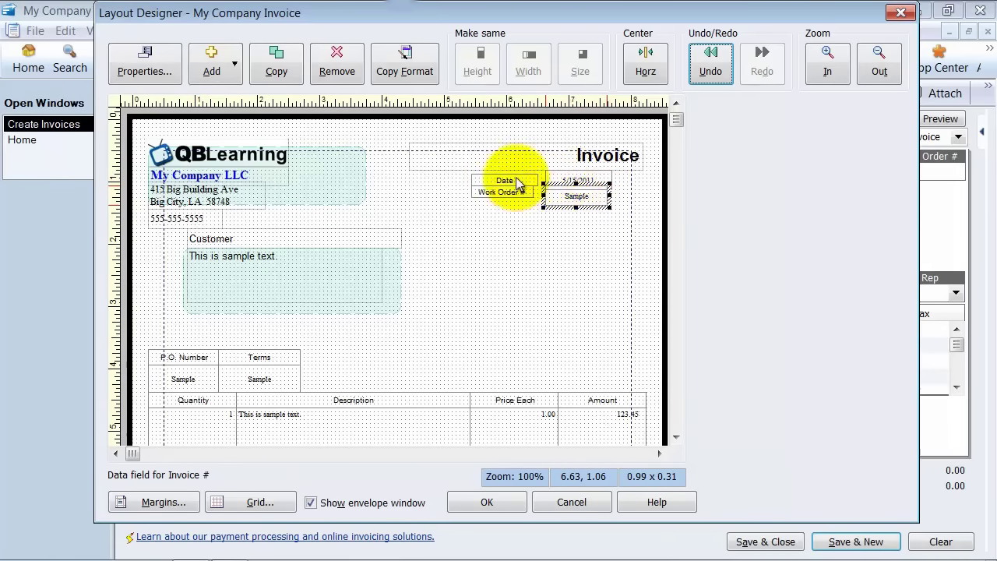
- Select the Date label together with its value field for matching their size
left_click(539, 264)
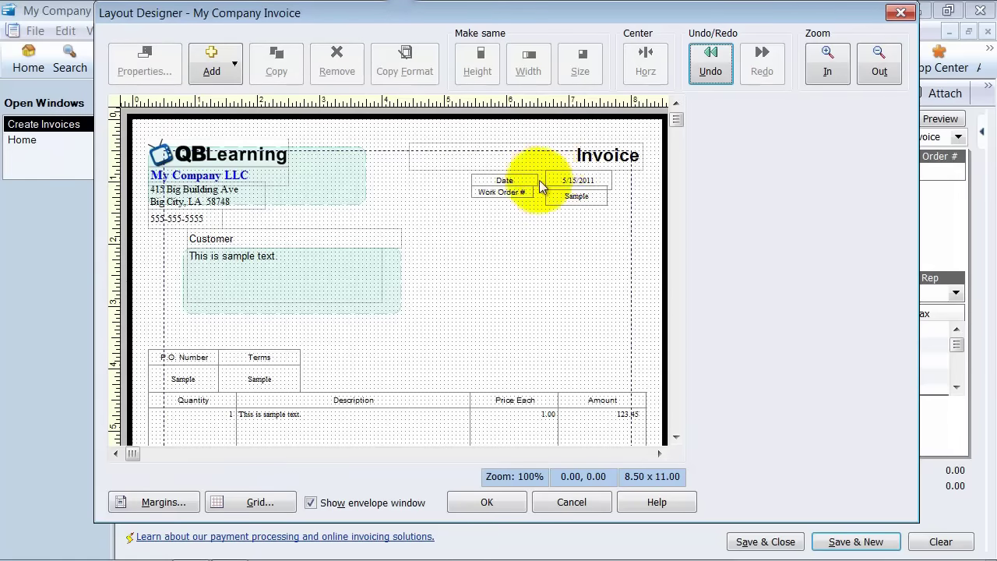
left_click(530, 187)
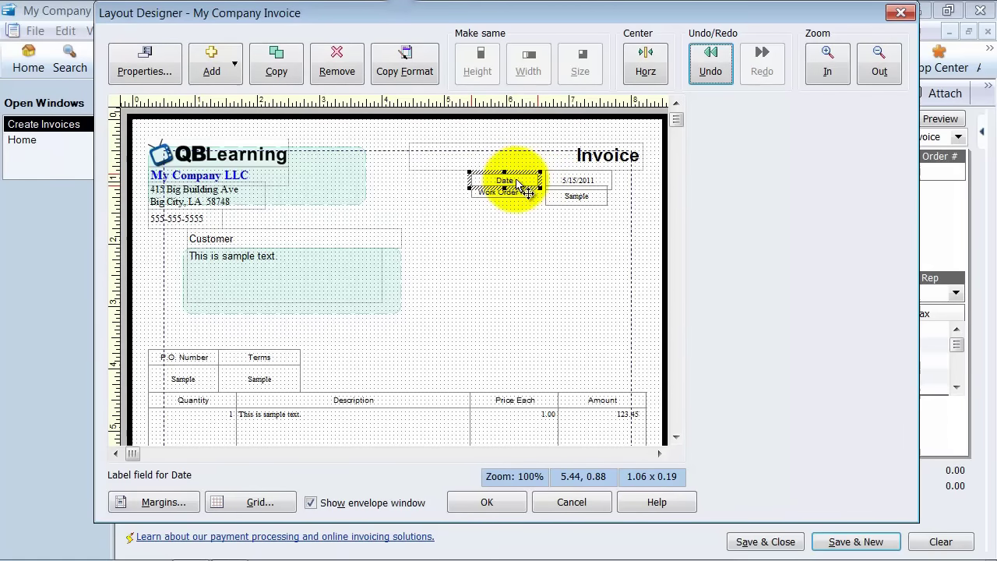
left_click(590, 181, "shift")
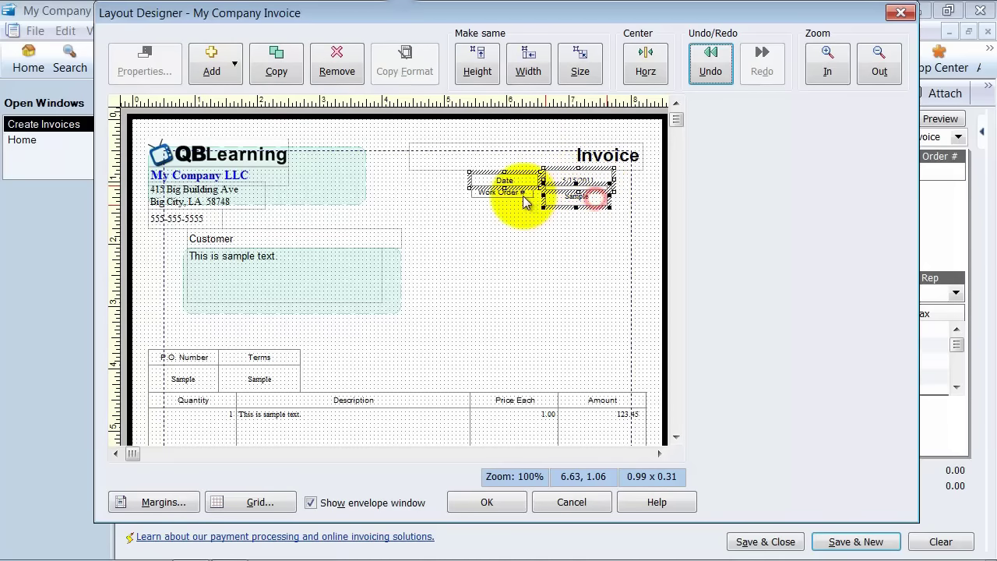
- Make the Date and Work Order # header fields the same size, undoing an earlier resize
left_click(585, 48)
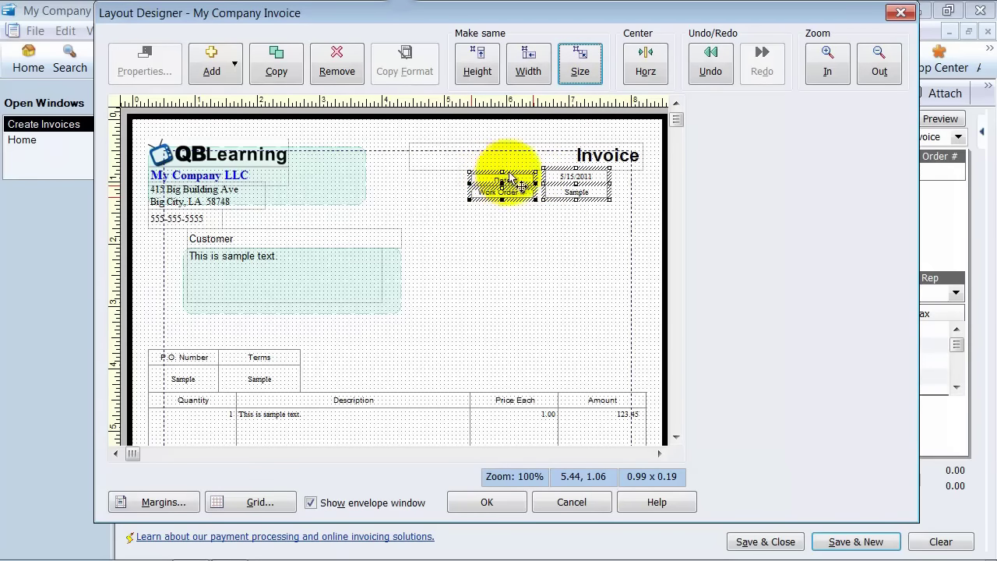
left_click(552, 254)
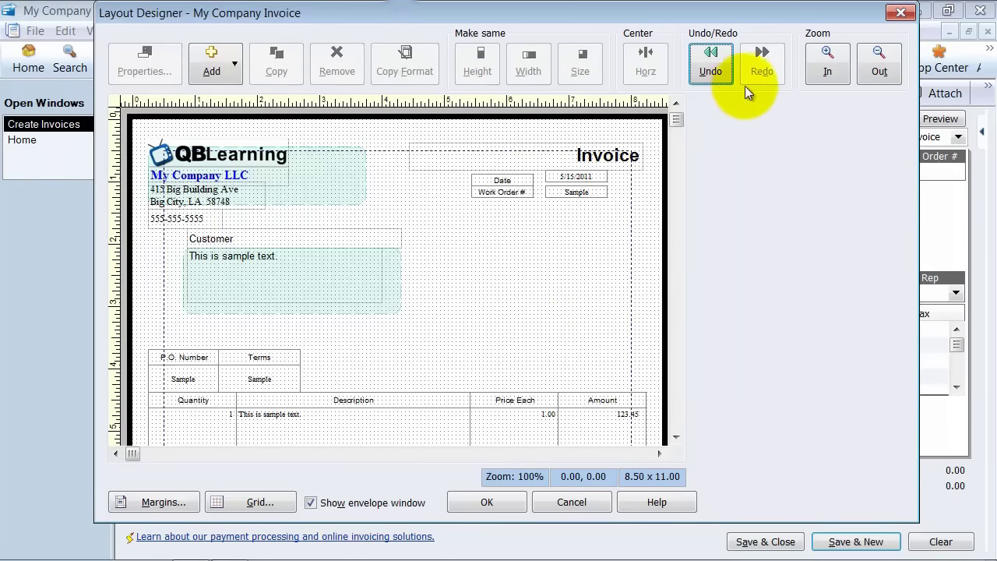
left_click(713, 70)
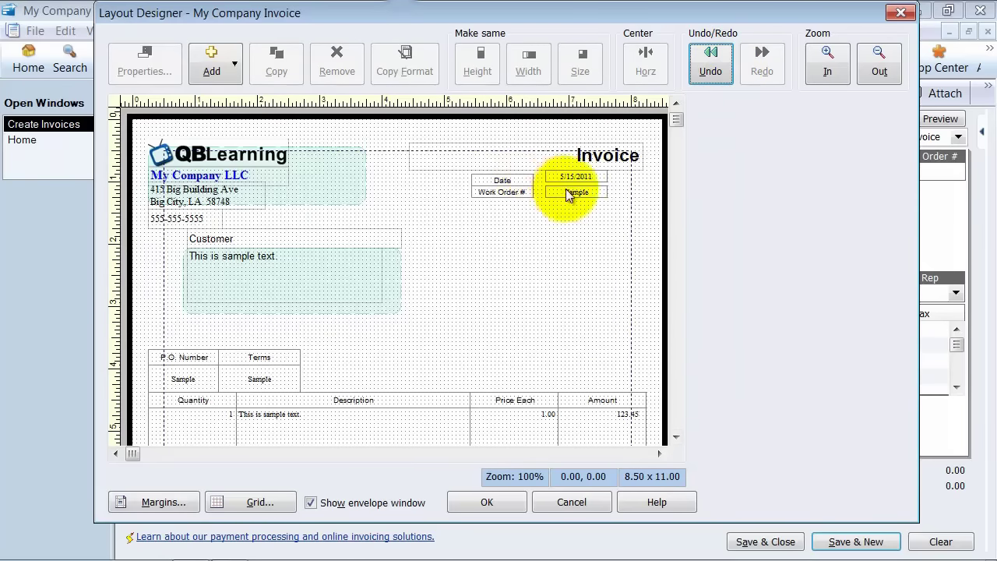
left_click(723, 69)
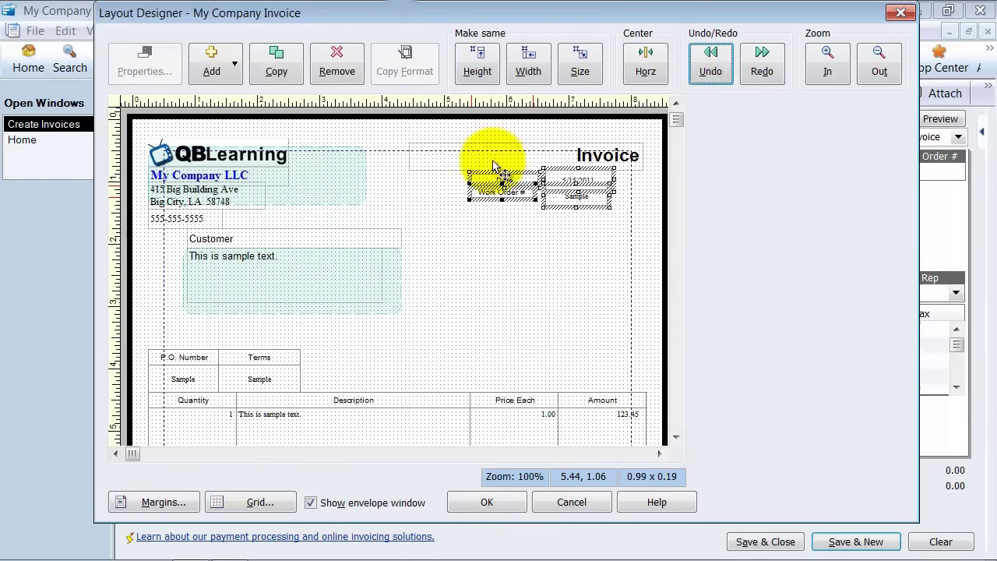
left_click(579, 64)
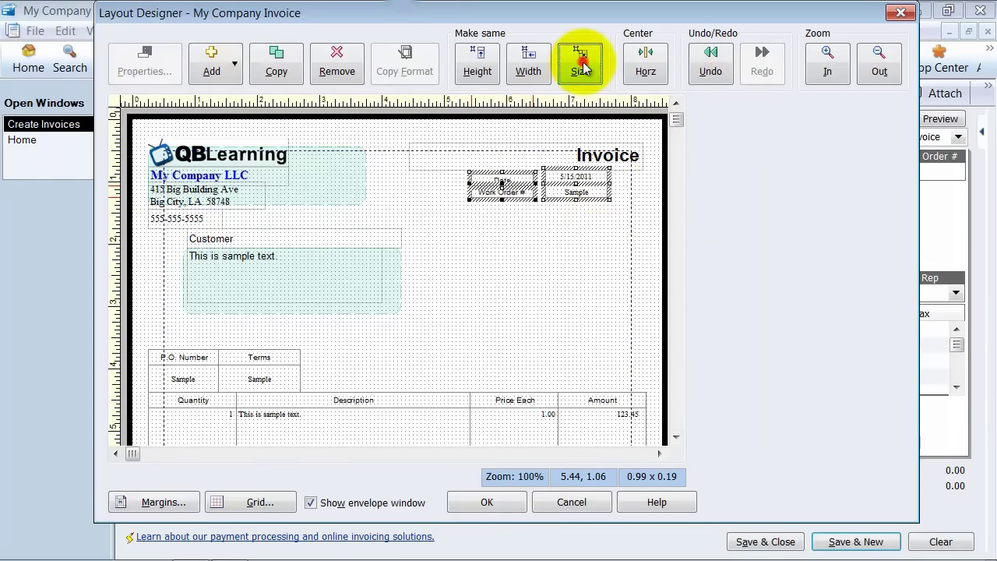
left_click(593, 244)
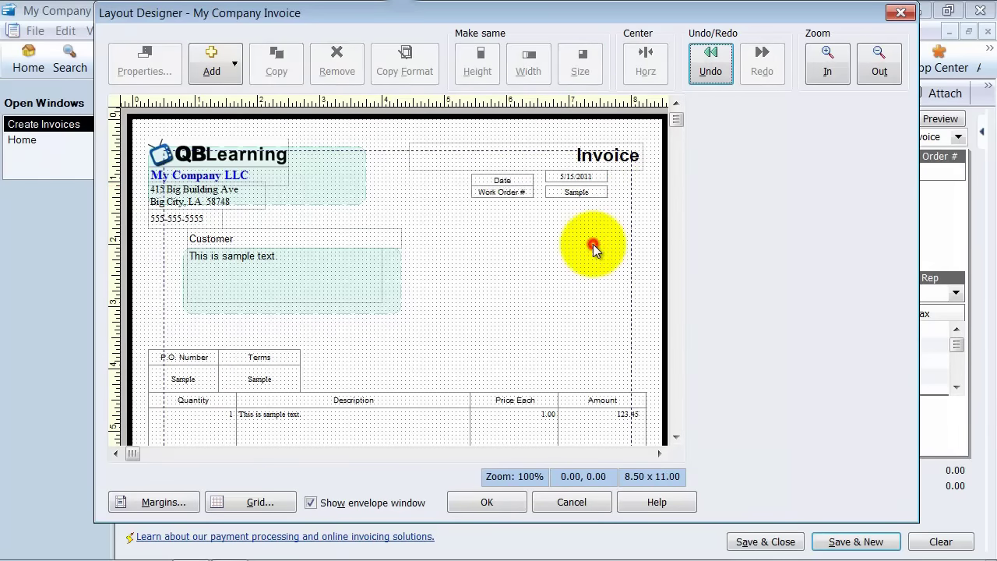
- Move the Date value and label flush to the right margin, lined up with Work Order #
left_click(590, 178)
left_click_drag(590, 178, 617, 174)
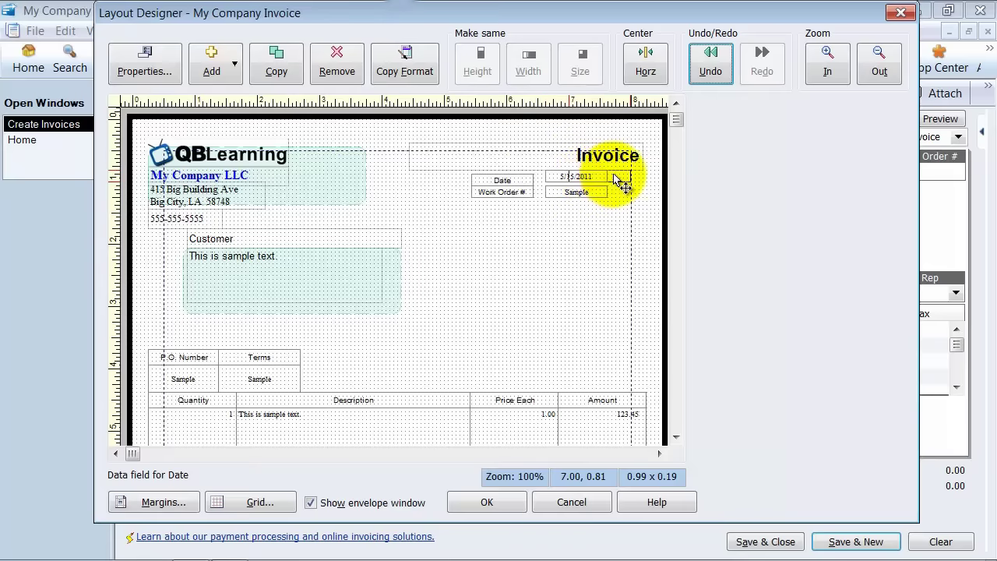
left_click_drag(510, 181, 550, 195)
left_click(532, 236)
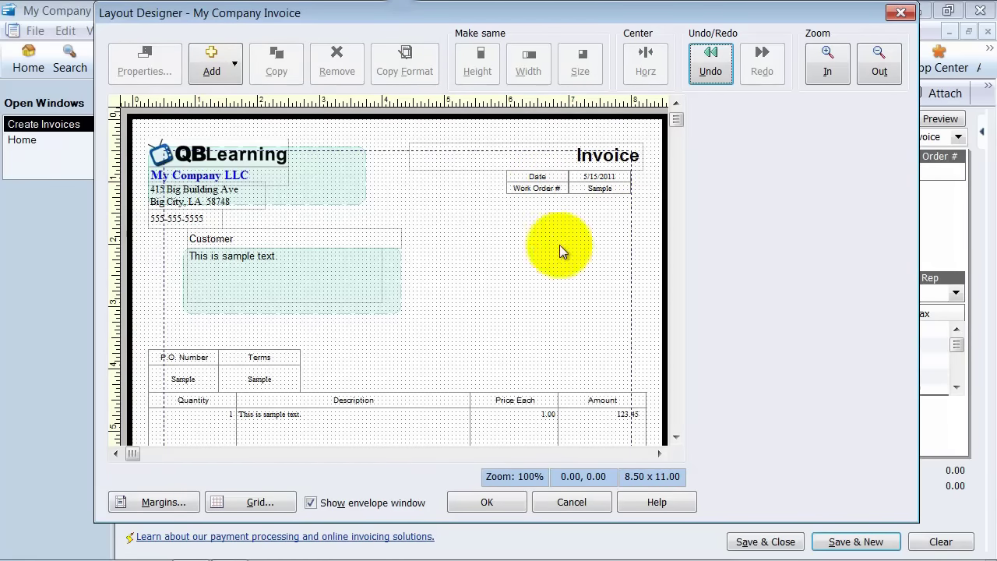
- Bring the Terms label and value field up beside the header block
left_click_drag(267, 353, 584, 218)
left_click_drag(259, 378, 631, 224)
left_click_drag(568, 226, 537, 214)
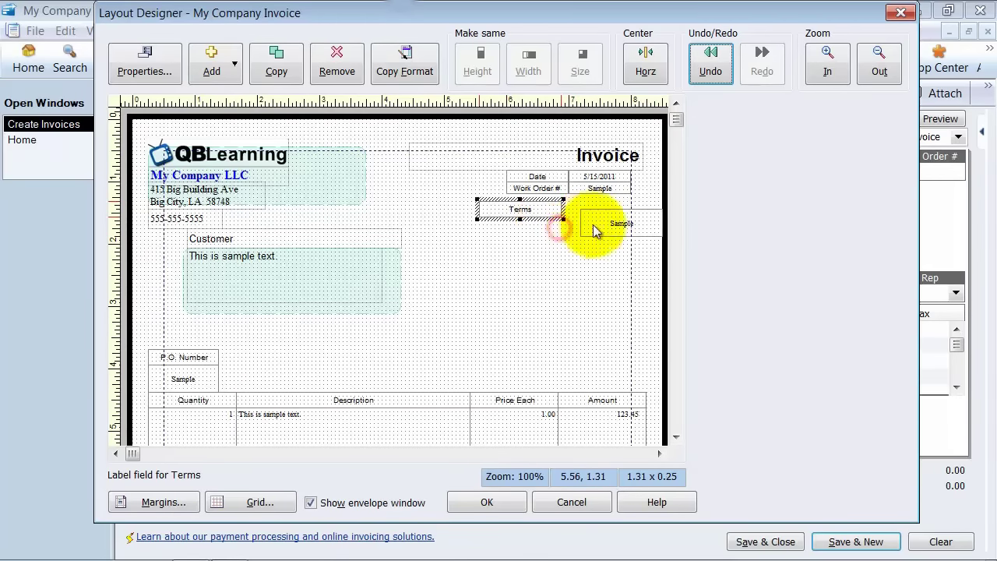
left_click_drag(605, 232, 595, 221)
- Match the Terms label and value to the Date label's size with Make Same Size
left_click(539, 178)
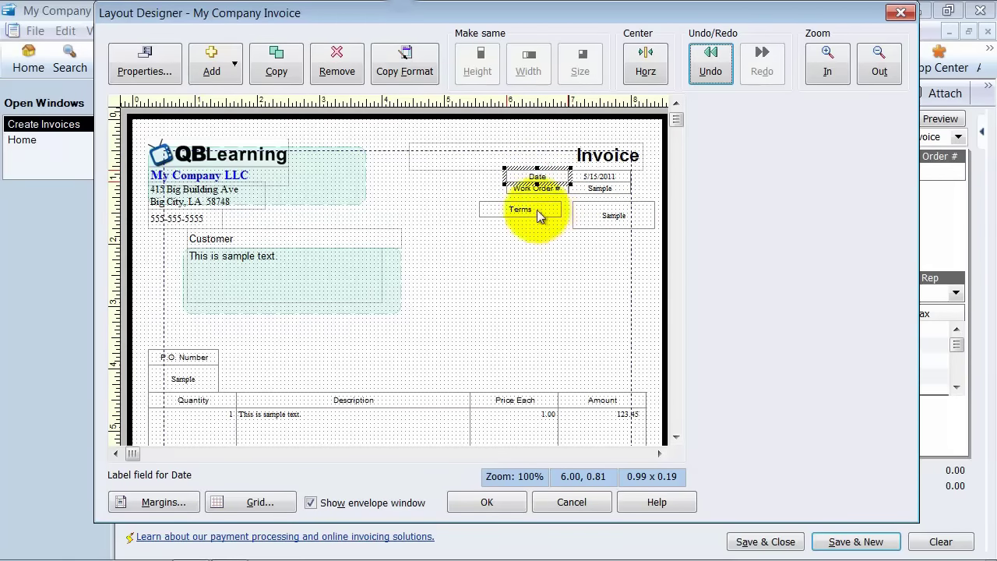
left_click(535, 210, "shift")
left_click(614, 207, "shift")
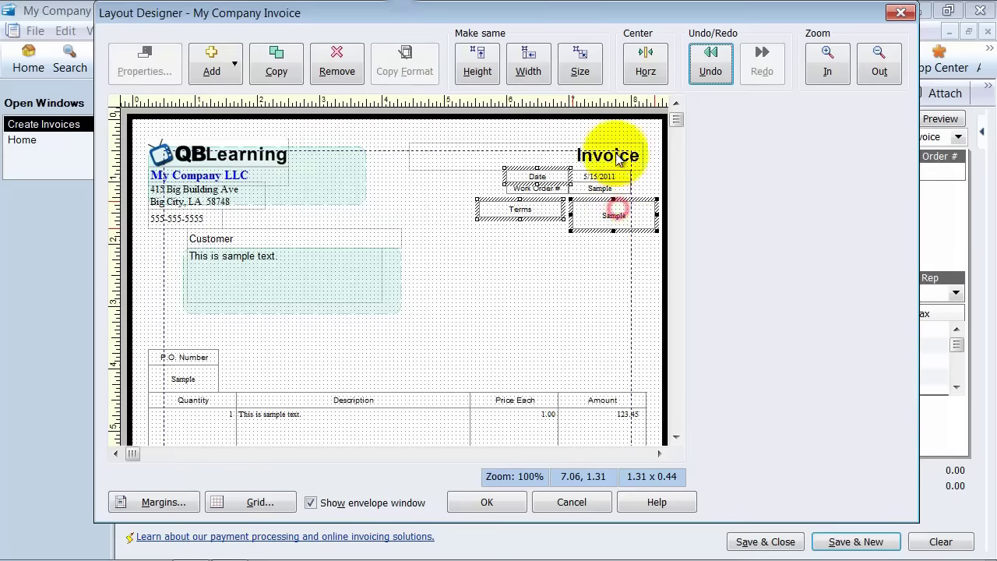
left_click(588, 70)
left_click(535, 233)
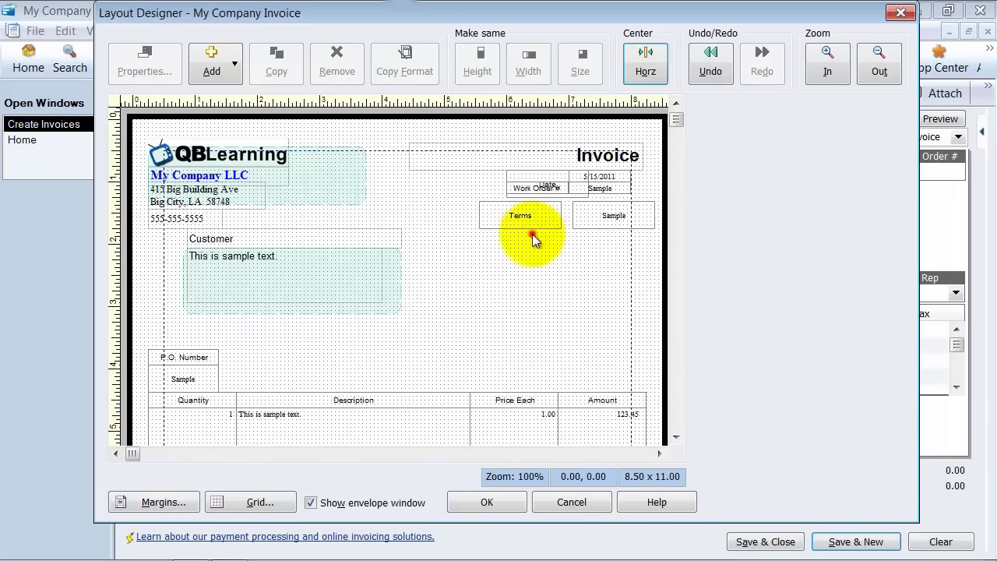
left_click(536, 218)
left_click(547, 184)
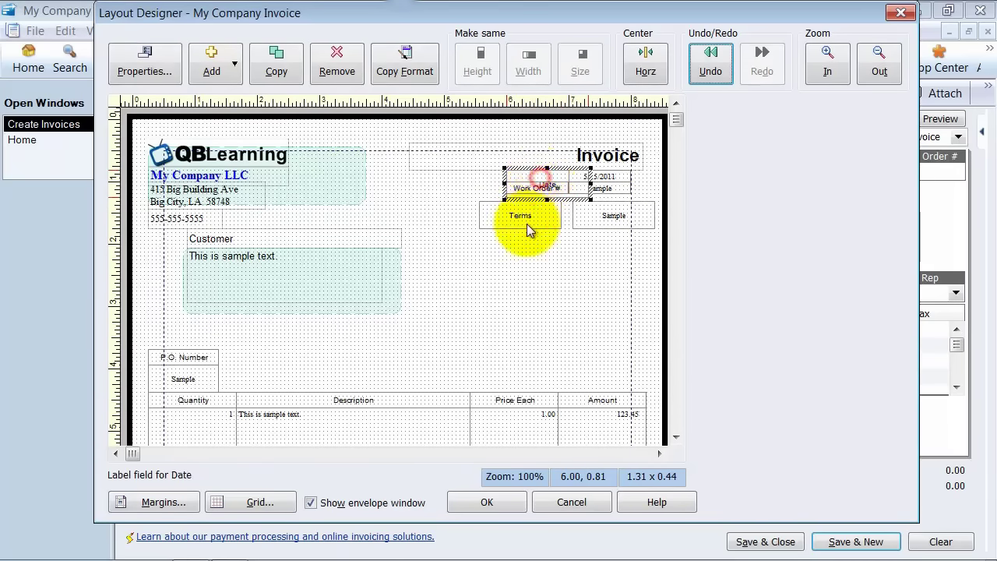
left_click(514, 216, "shift")
left_click(589, 216, "shift")
left_click(581, 70)
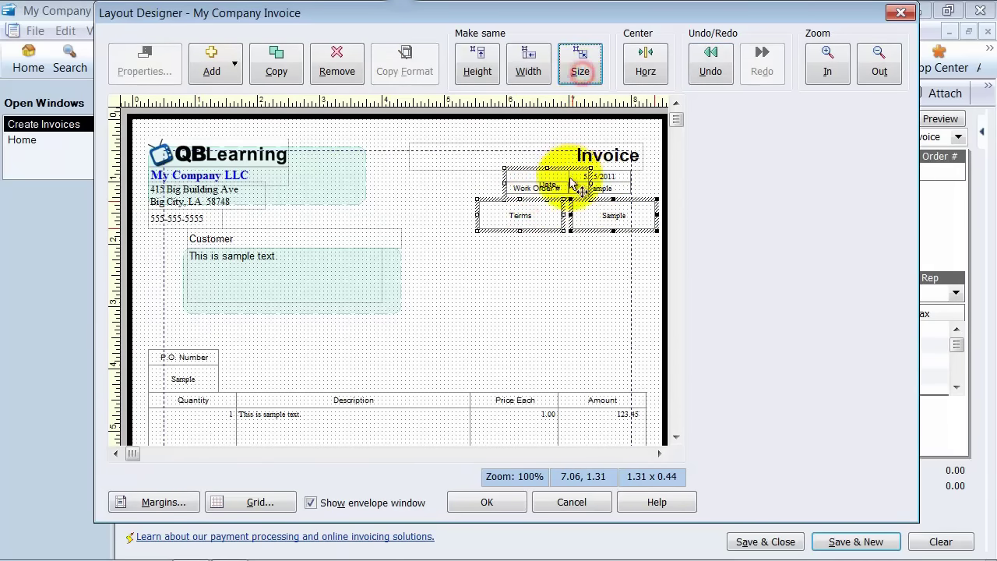
- Undo the horizontal centering and the extra resizes applied to the Terms fields
left_click(629, 178)
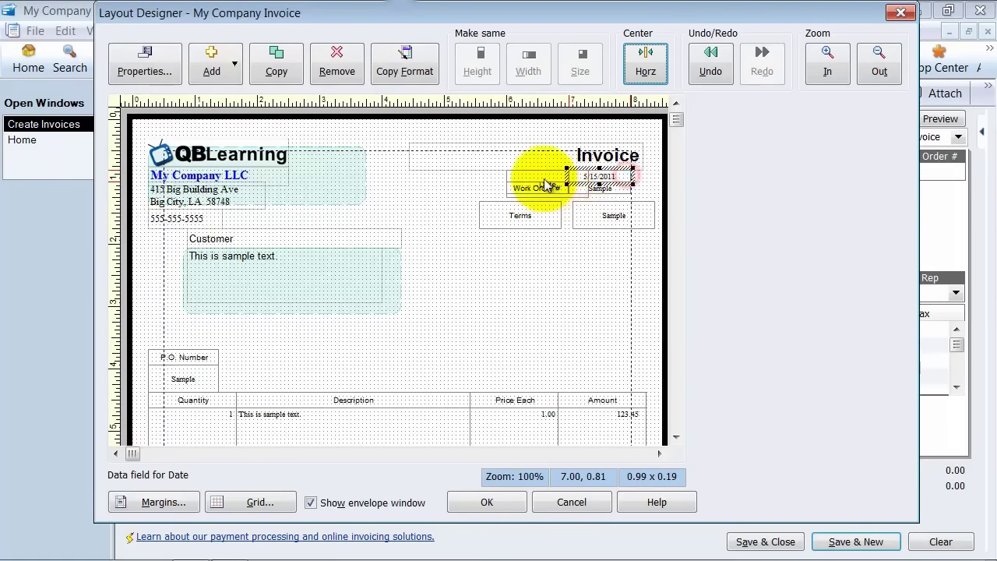
left_click(518, 176, "shift")
left_click(518, 212, "shift")
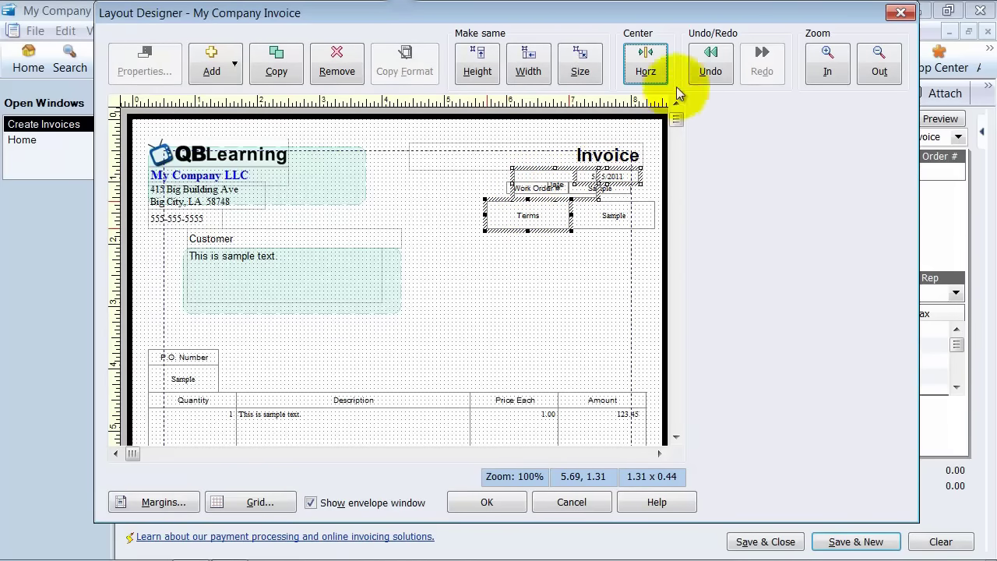
left_click(716, 68)
left_click(721, 71)
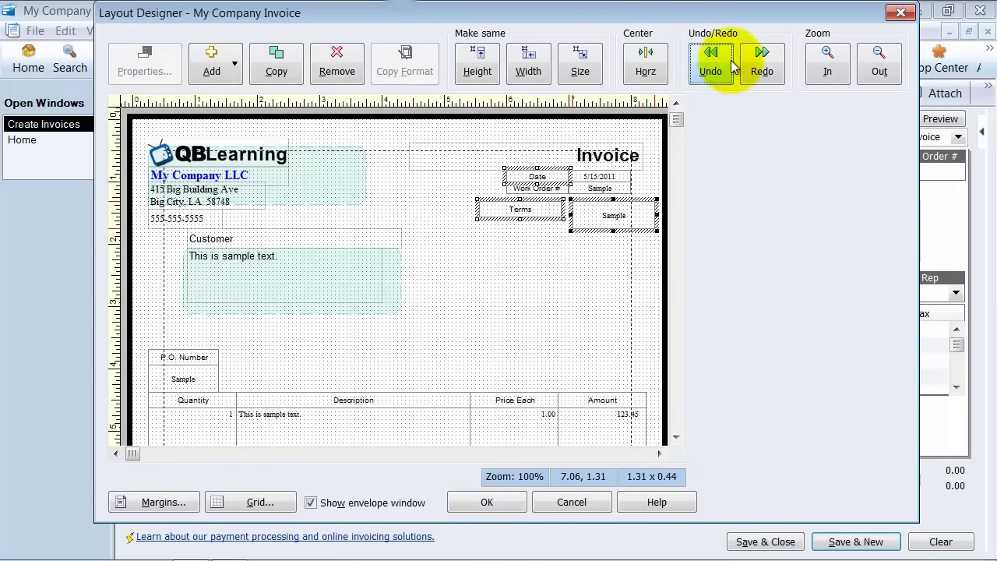
left_click(727, 61)
left_click(620, 262)
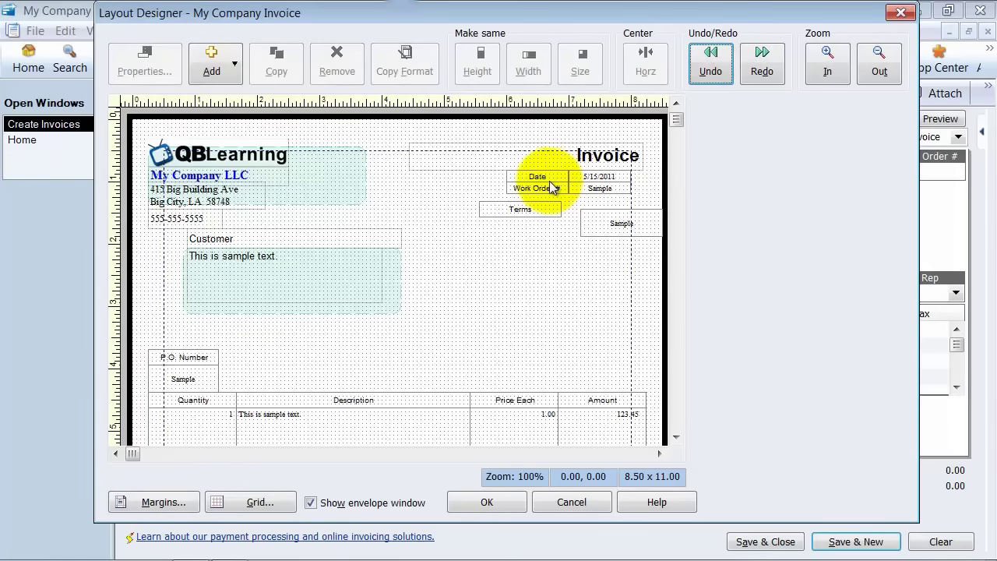
- Size the Terms fields to match the 5/15/2011 date field and place them beneath Work Order #
left_click(541, 209)
left_click(616, 224, "shift")
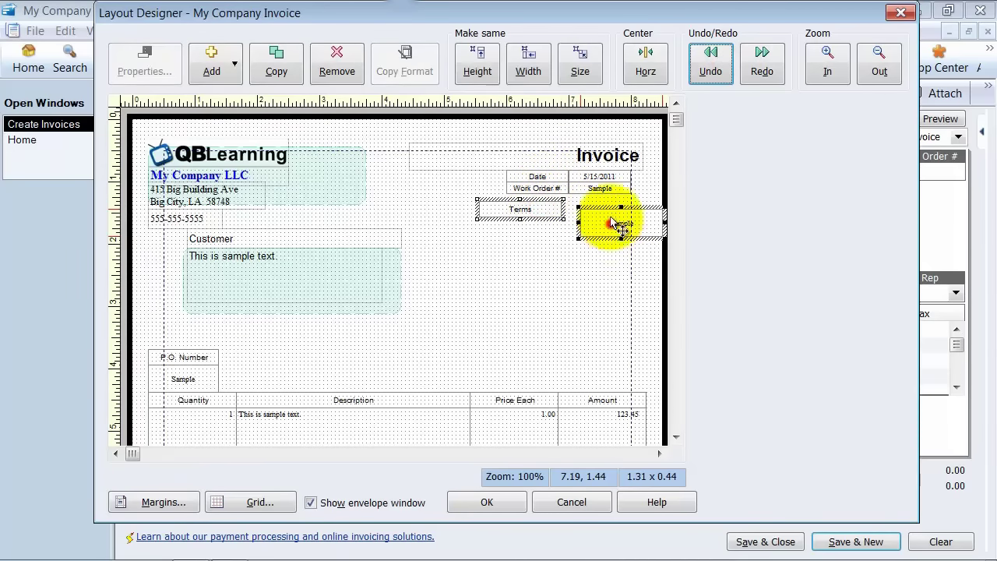
left_click(596, 178, "shift")
left_click(580, 62)
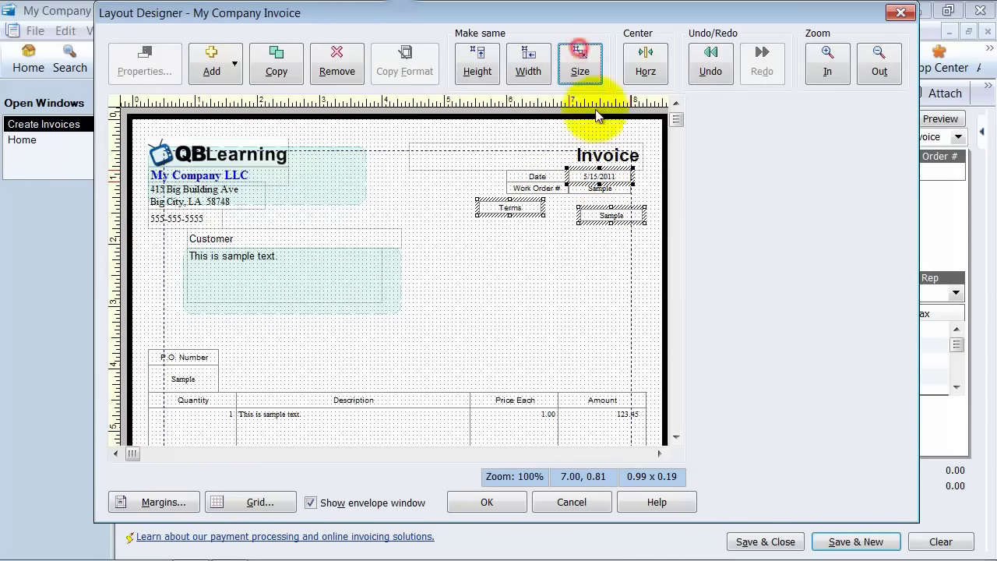
left_click(597, 269)
left_click_drag(528, 209, 582, 201)
left_click(580, 240)
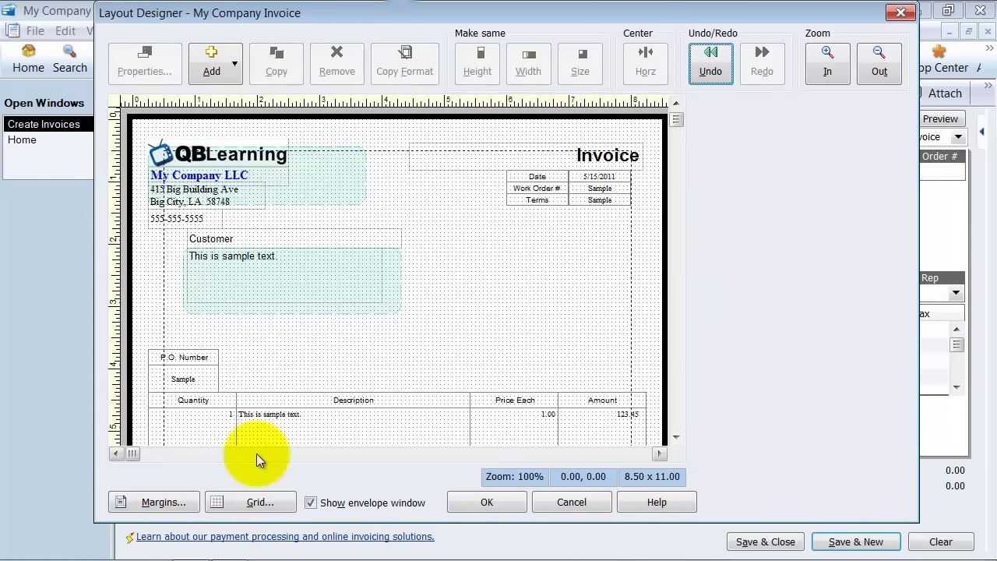
- Move the P.O. Number label and value up, size them like Terms, and drop them under Terms
left_click_drag(178, 360, 537, 224)
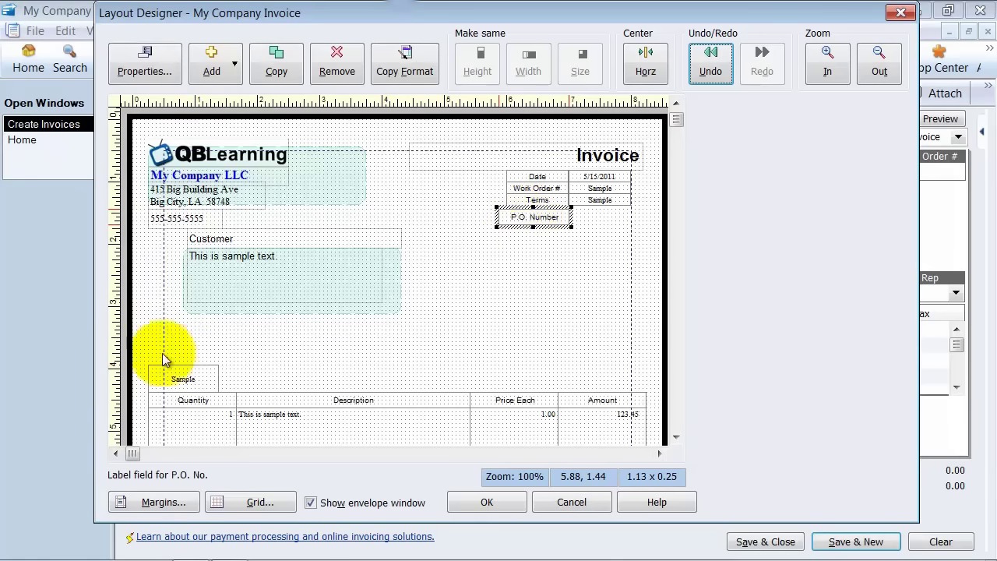
left_click_drag(167, 378, 591, 226)
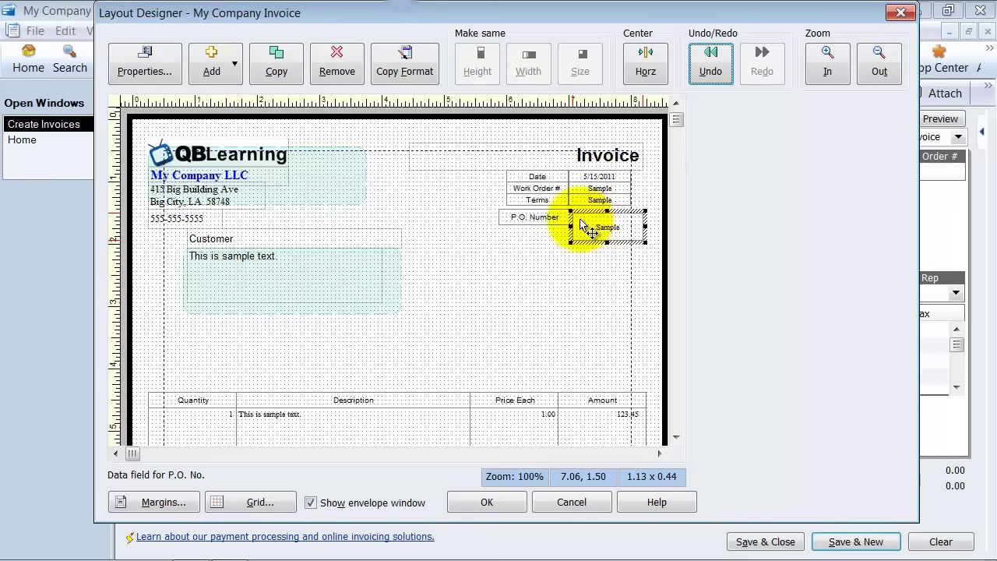
left_click(515, 216, "shift")
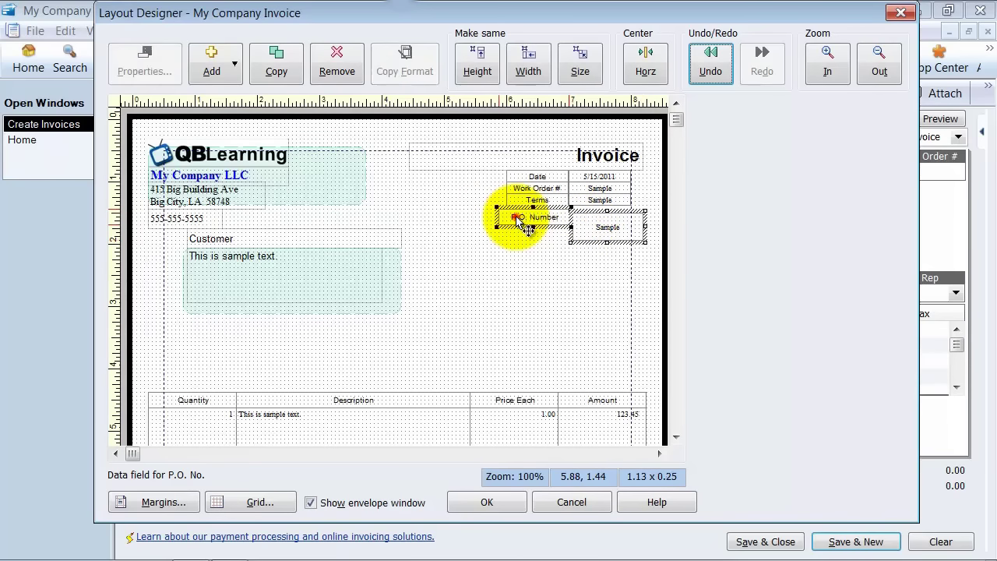
left_click(598, 198, "shift")
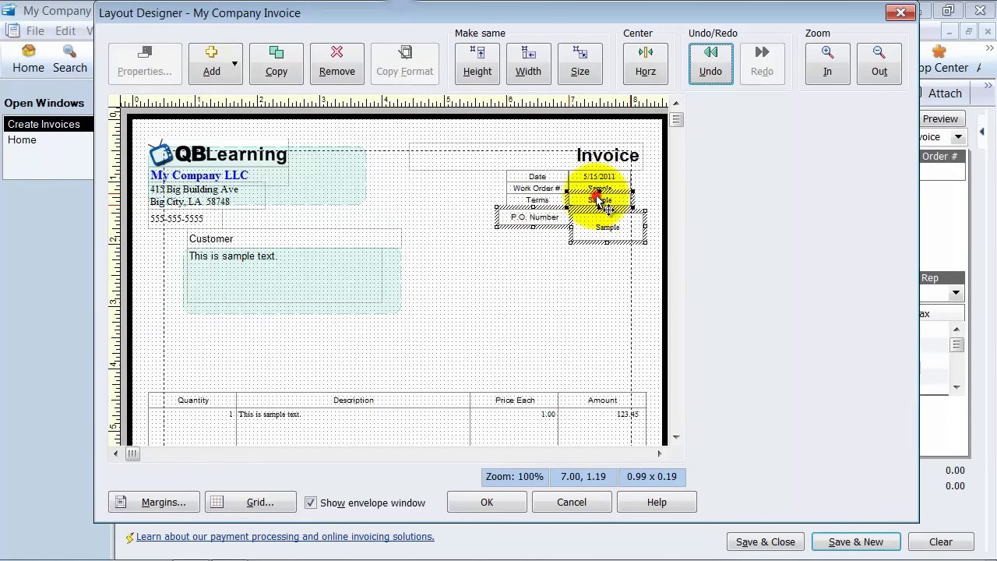
left_click(589, 69)
left_click(598, 262)
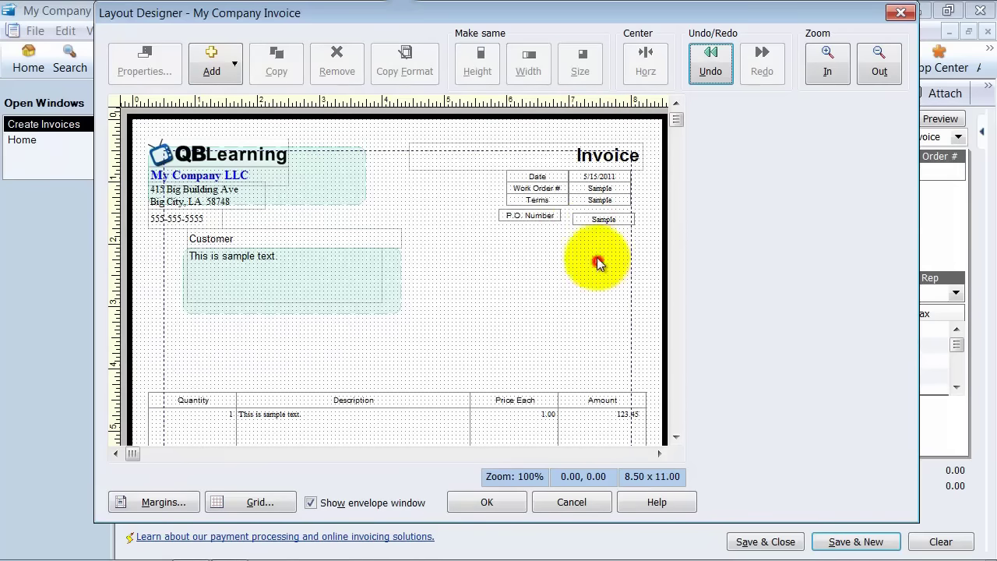
left_click(529, 217)
left_click_drag(538, 220, 604, 219)
left_click(558, 252)
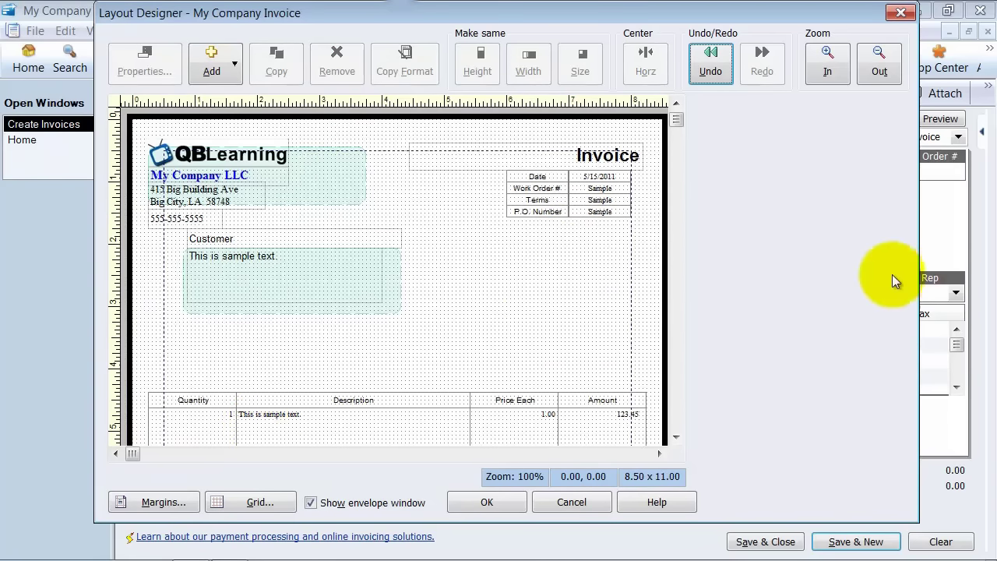
- Narrow the Quantity and Price Each columns of the item table so Description widens
left_click(675, 437)
left_click_drag(676, 442, 675, 442)
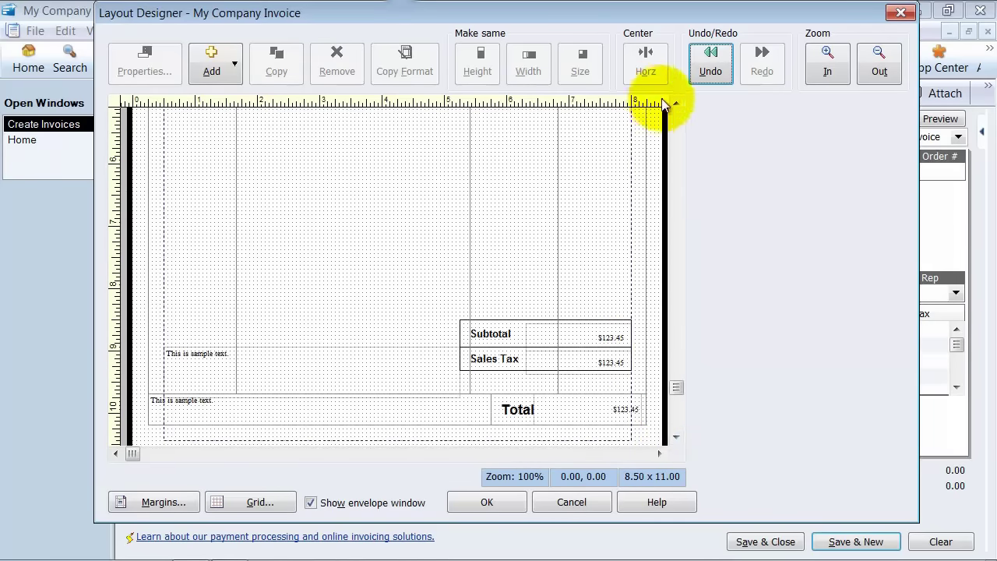
left_click_drag(676, 102, 675, 102)
left_click(432, 368)
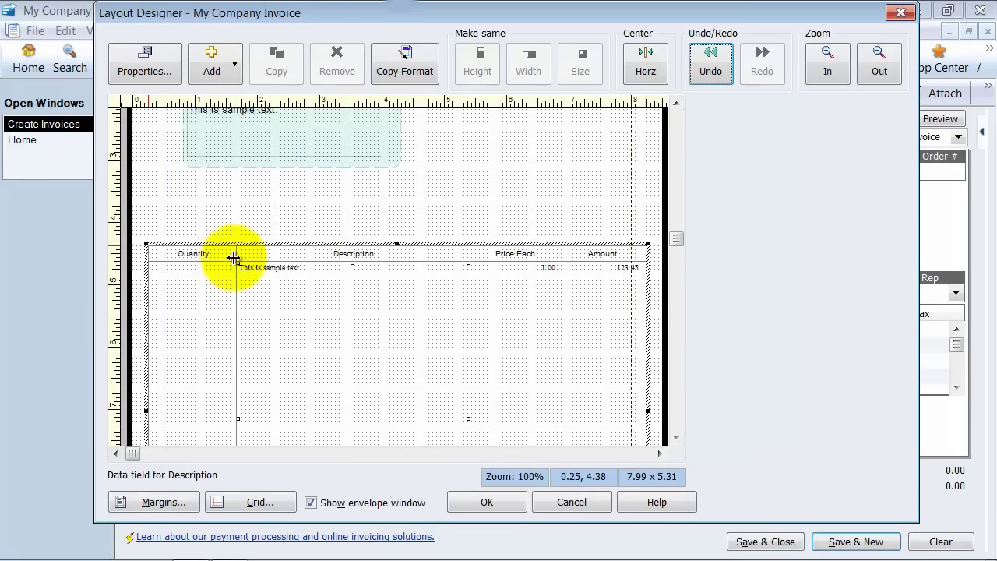
left_click_drag(231, 258, 196, 262)
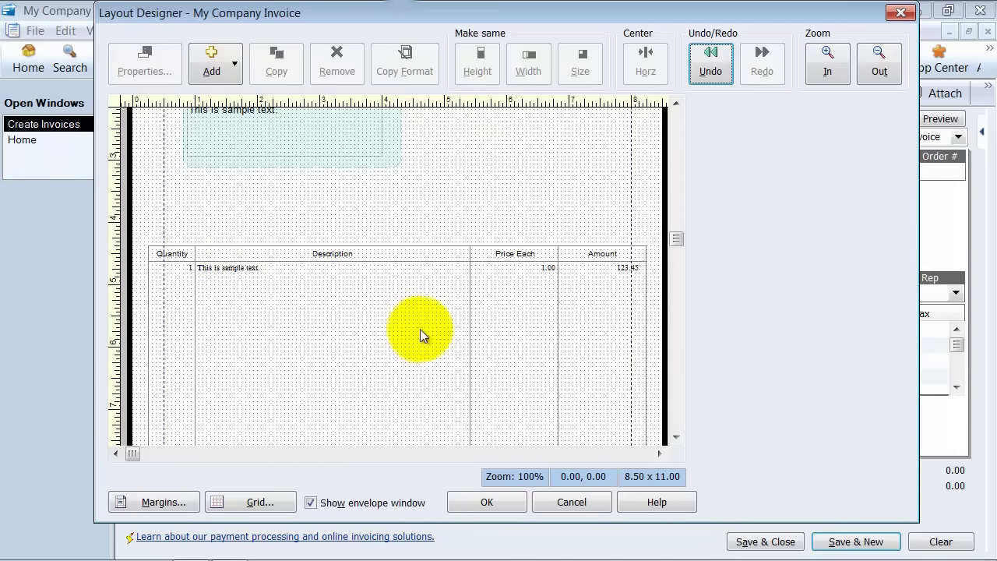
left_click_drag(470, 258, 582, 263)
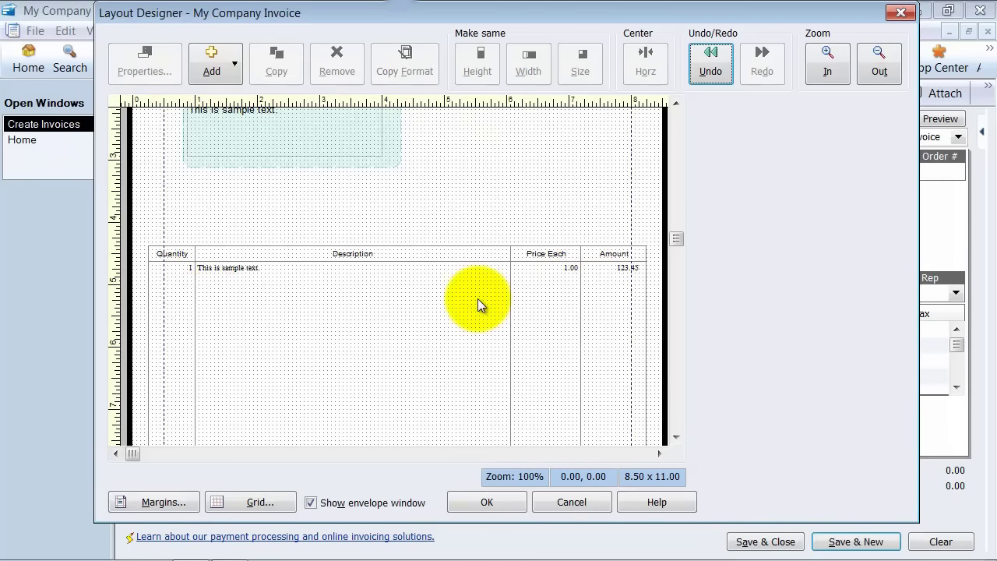
- Move the Long Text sample field lower on the page
left_click(445, 288)
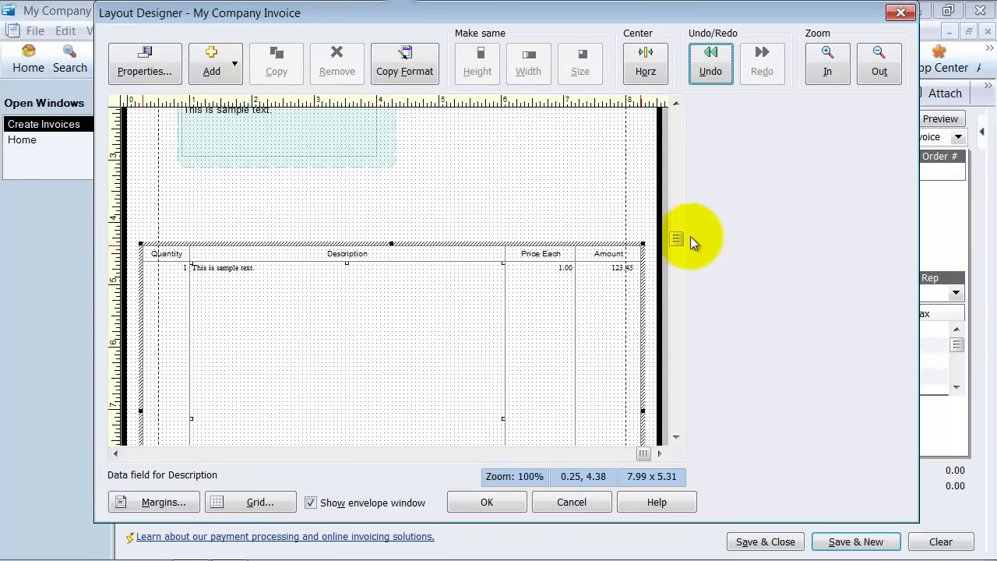
left_click(679, 435)
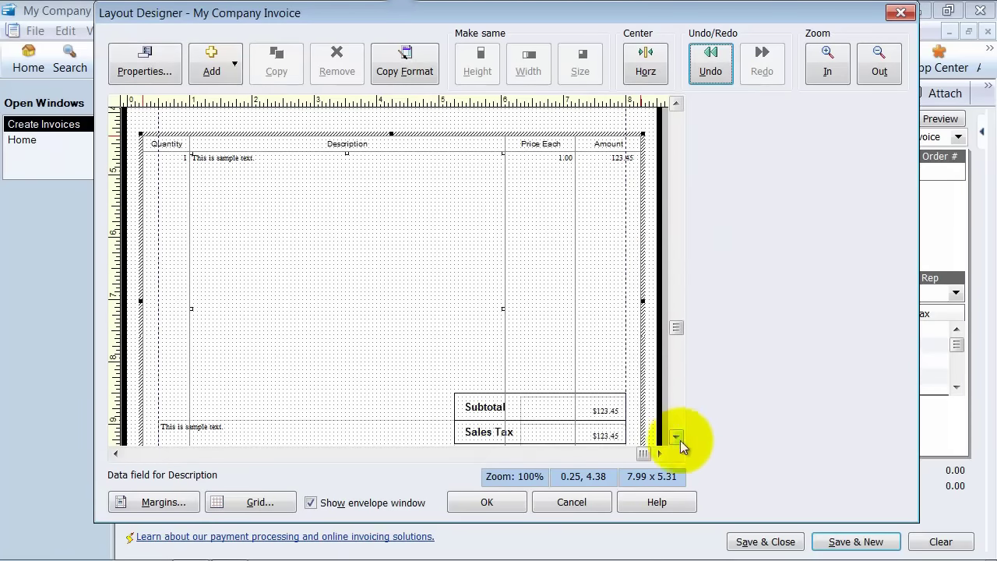
left_click(403, 413)
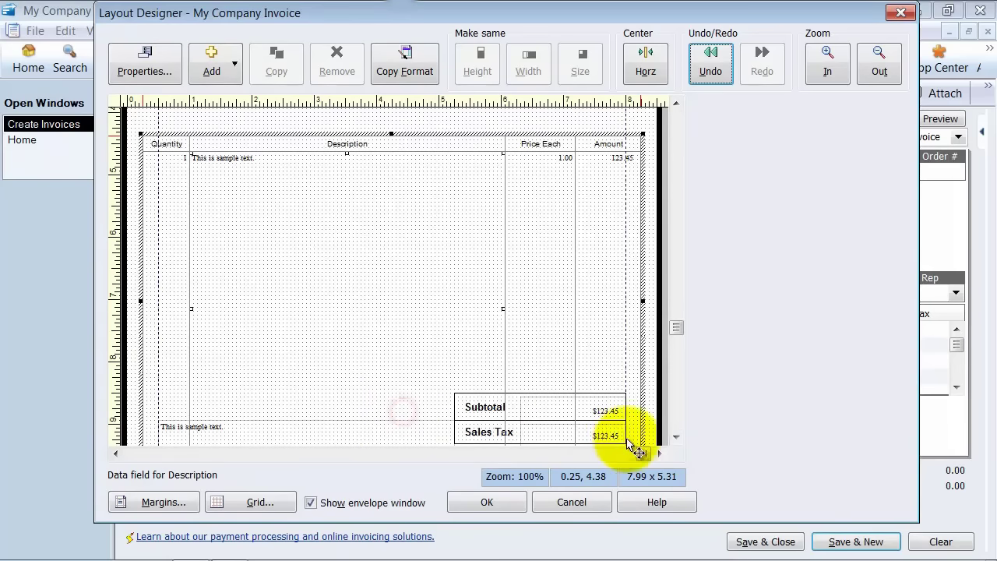
left_click(682, 438)
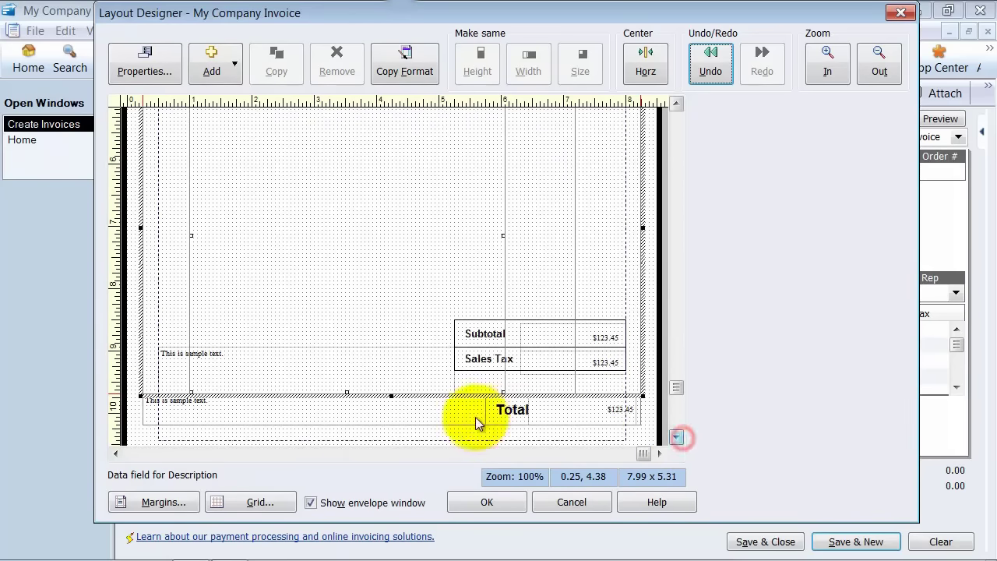
mouse_move(391, 399)
left_mouse_down()
mouse_move(394, 416)
mouse_move(368, 423)
mouse_move(367, 445)
mouse_move(379, 395)
left_mouse_up()
- Shorten the item table to 3.75 inches so it ends above the totals
left_click(380, 273)
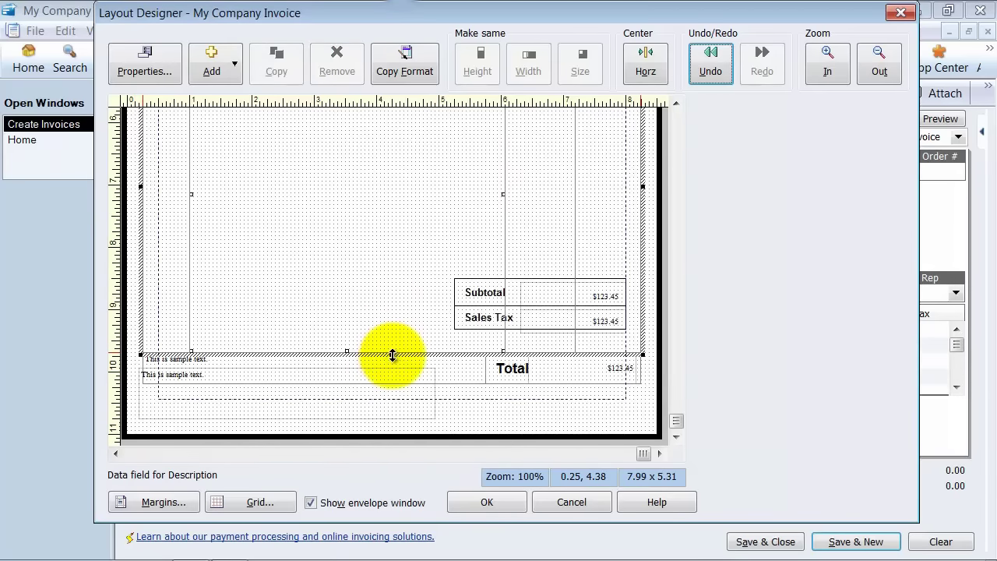
left_click_drag(391, 355, 401, 260)
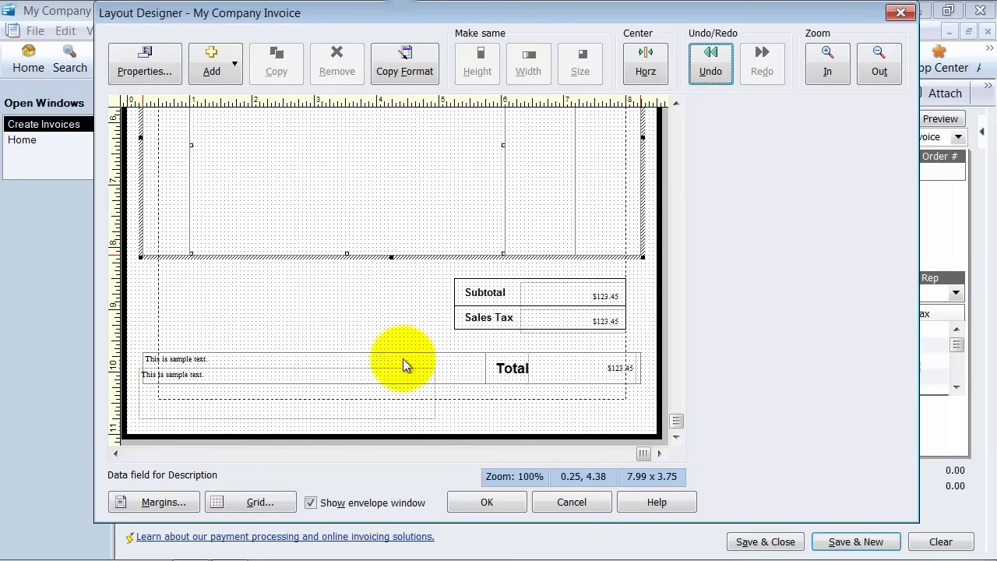
left_click(343, 315)
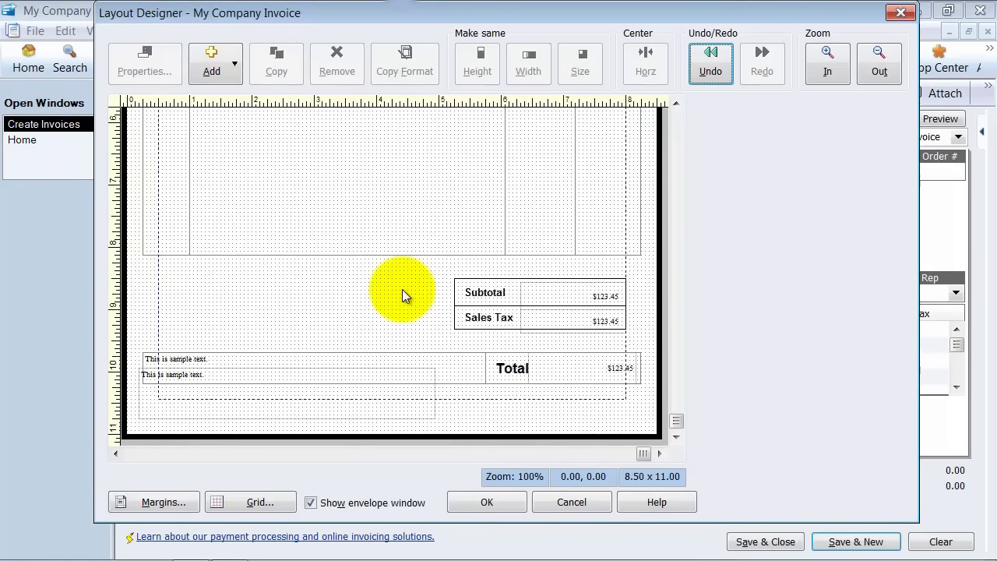
- Remove the Customer Message and Long Text fields from the invoice
left_click(234, 349)
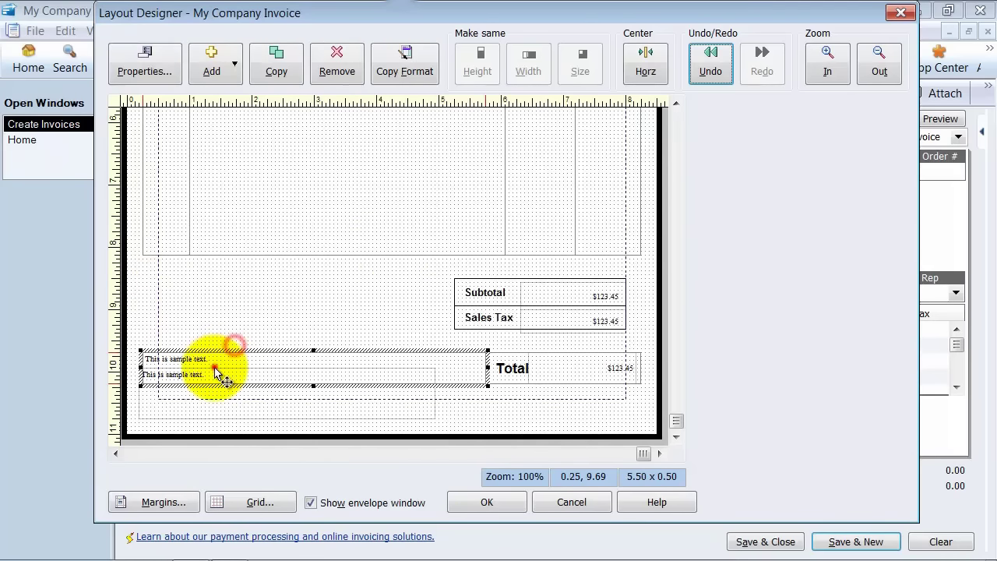
left_click(337, 63)
left_click(305, 375)
left_click(334, 57)
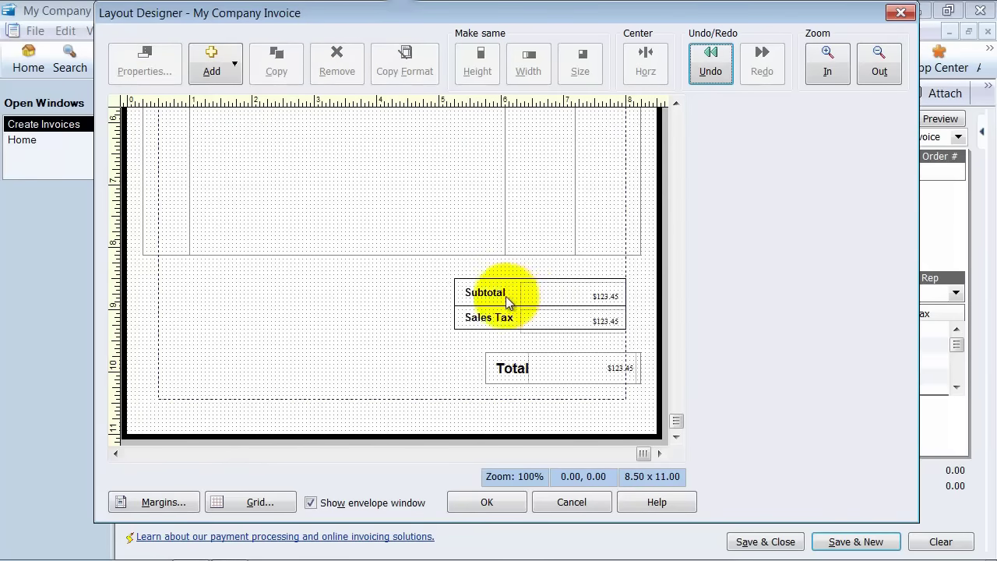
- Stack the Subtotal, Sales Tax and Total labels and amounts directly under the item table
left_click_drag(506, 296, 524, 276)
mouse_move(499, 315)
left_mouse_down()
mouse_move(512, 301)
mouse_move(502, 300)
left_mouse_up()
left_click(515, 374)
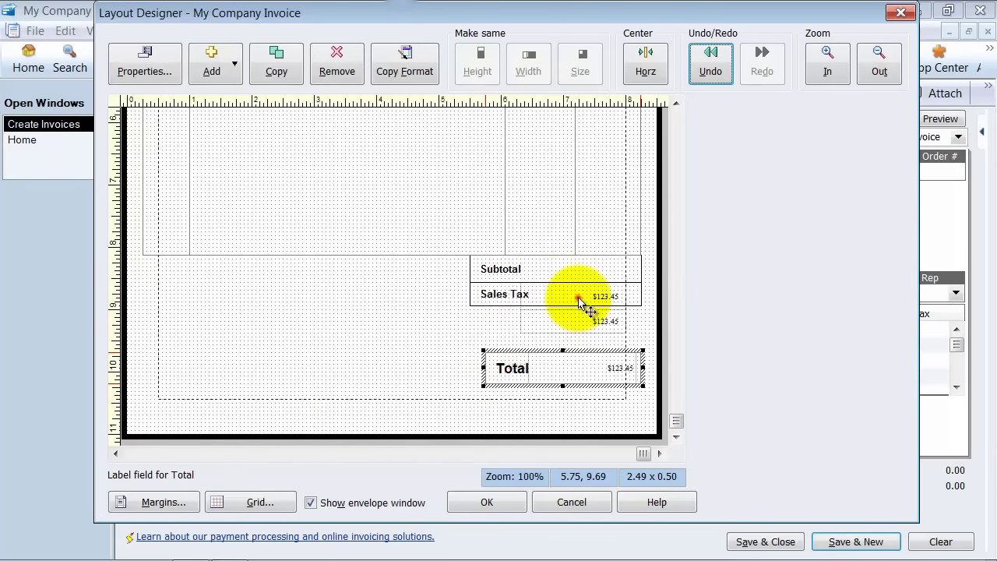
left_click_drag(578, 298, 594, 273)
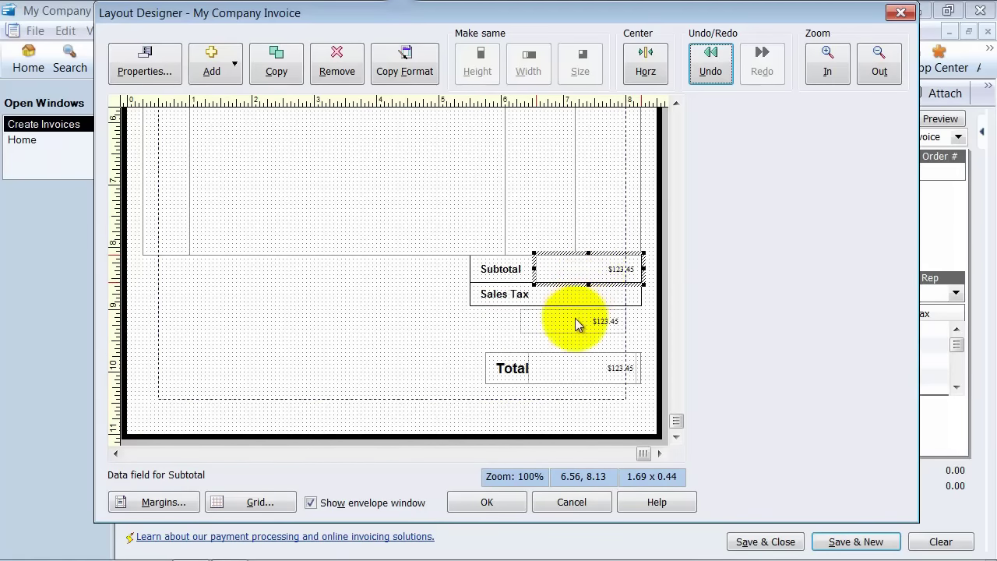
left_click_drag(576, 321, 598, 299)
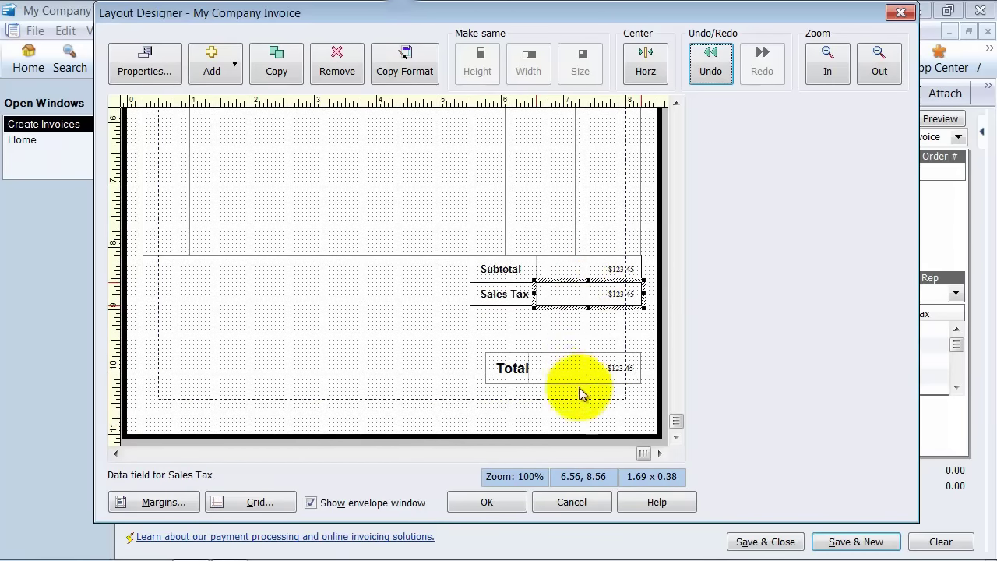
left_click_drag(562, 379, 481, 330)
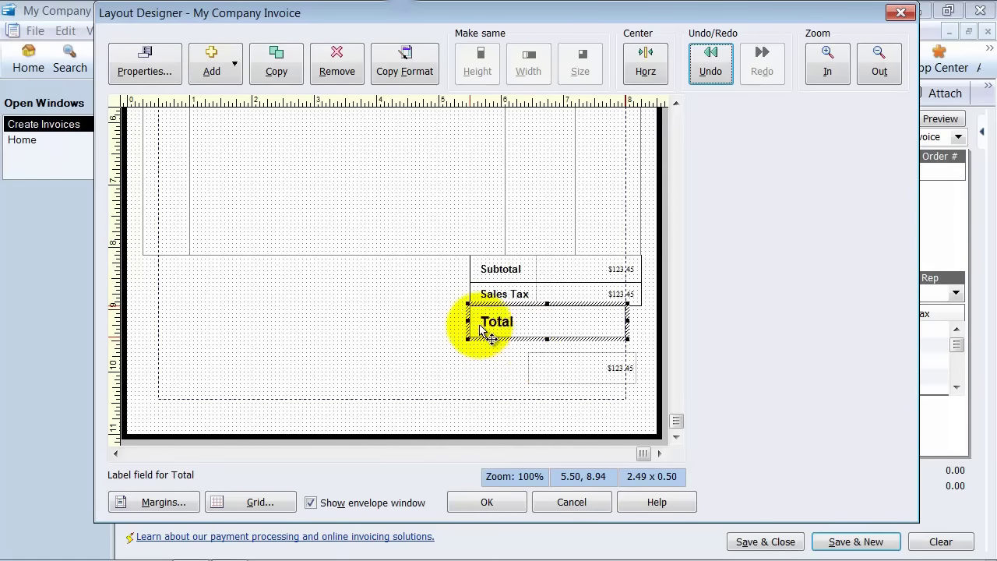
left_click_drag(584, 378, 587, 337)
- Insert a data field via Add > Data Field, then remove the resulting Tax ID field
left_click(436, 348)
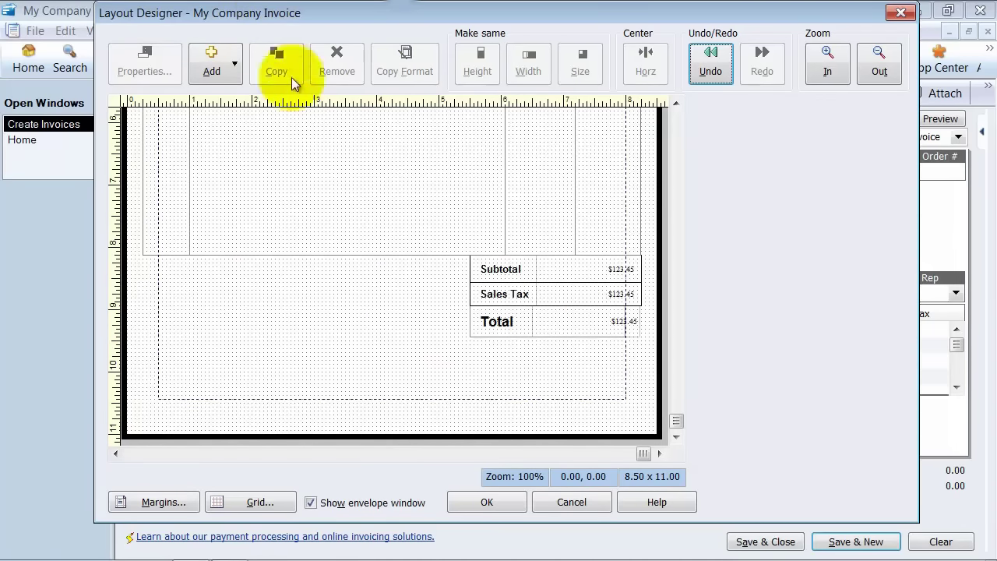
left_click(219, 78)
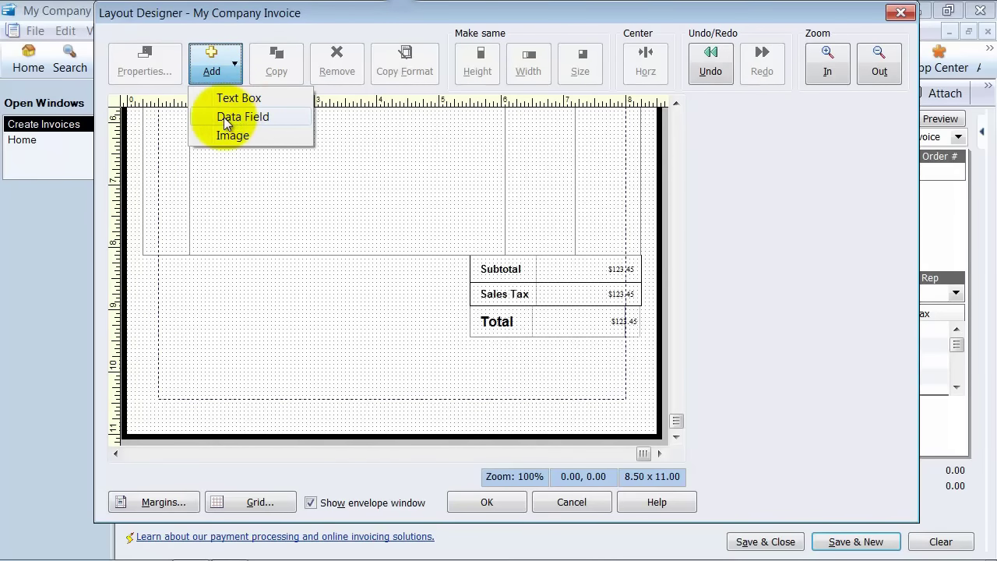
left_click(224, 117)
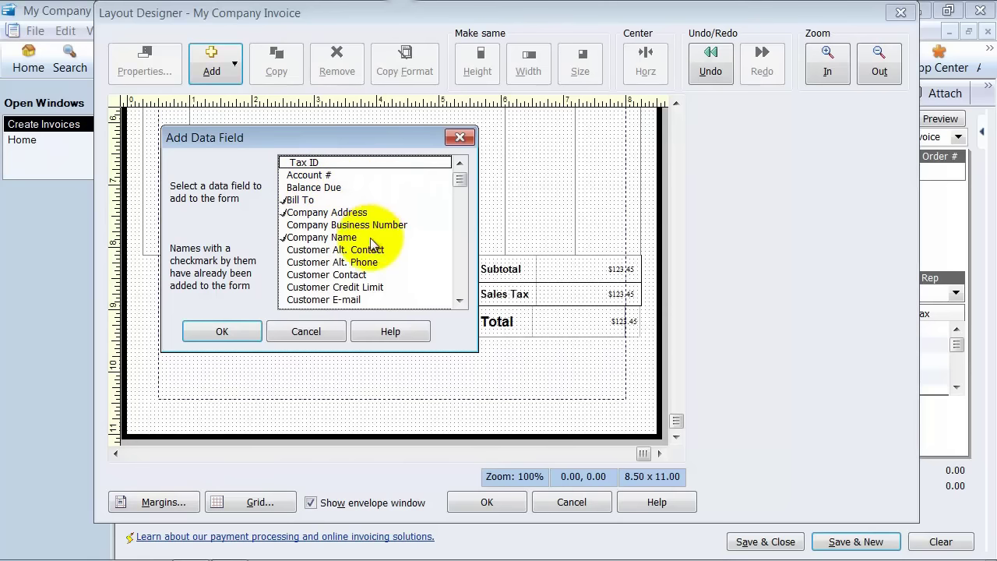
scroll(372, 248, "down", 4)
scroll(372, 251, "down", 2)
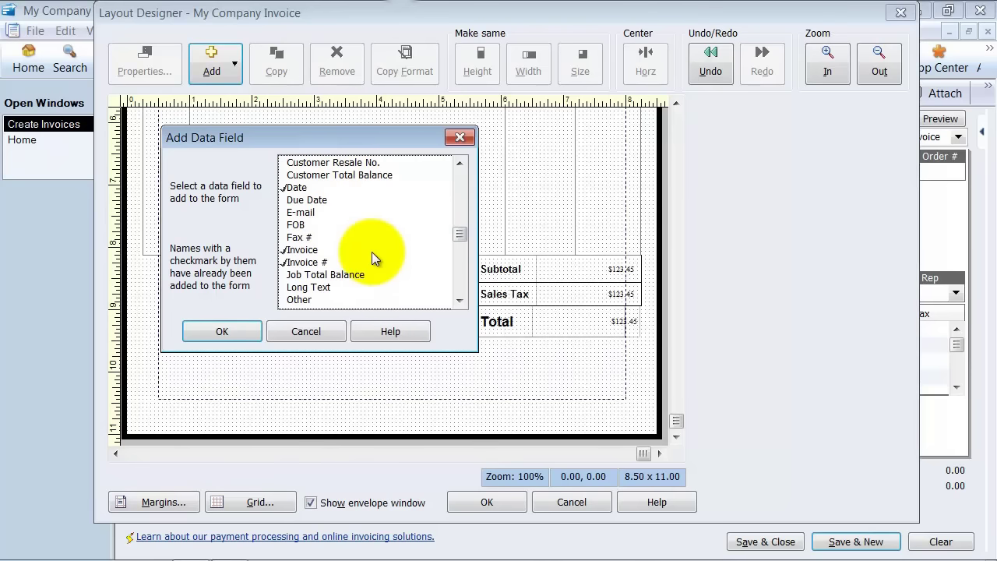
scroll(371, 251, "down", 2)
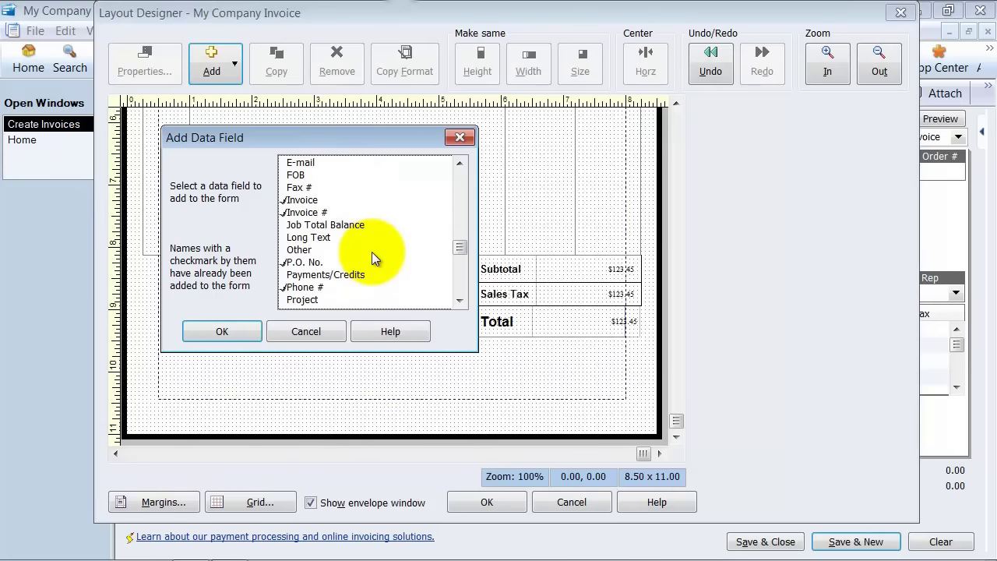
scroll(372, 254, "down", 4)
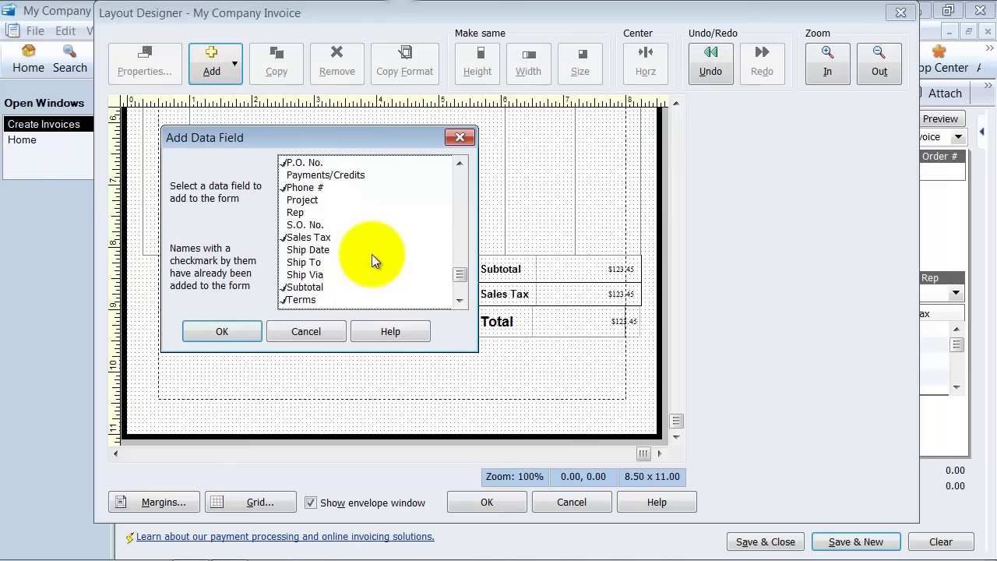
scroll(372, 254, "down", 1)
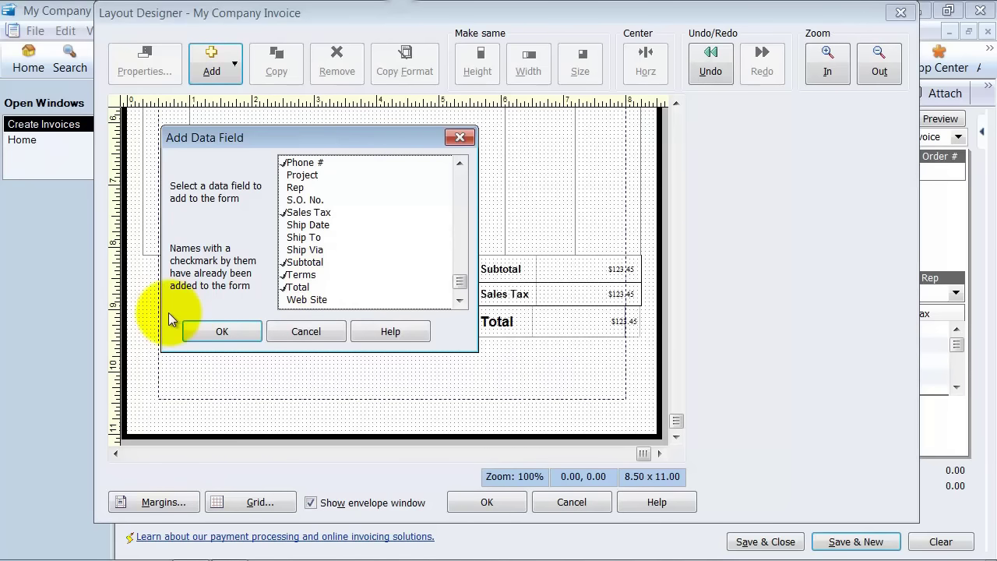
left_click(222, 332)
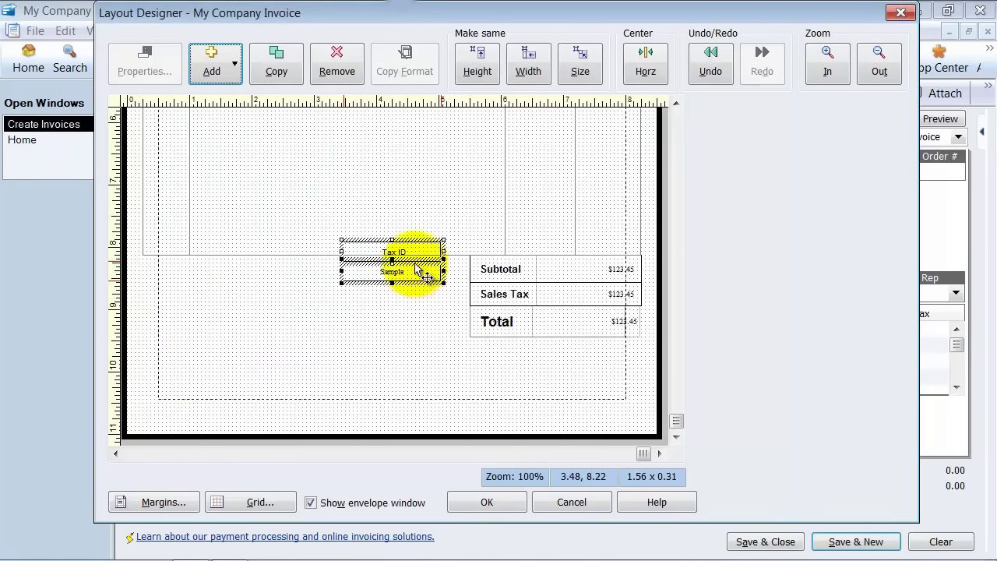
left_click(411, 253)
left_click(323, 53)
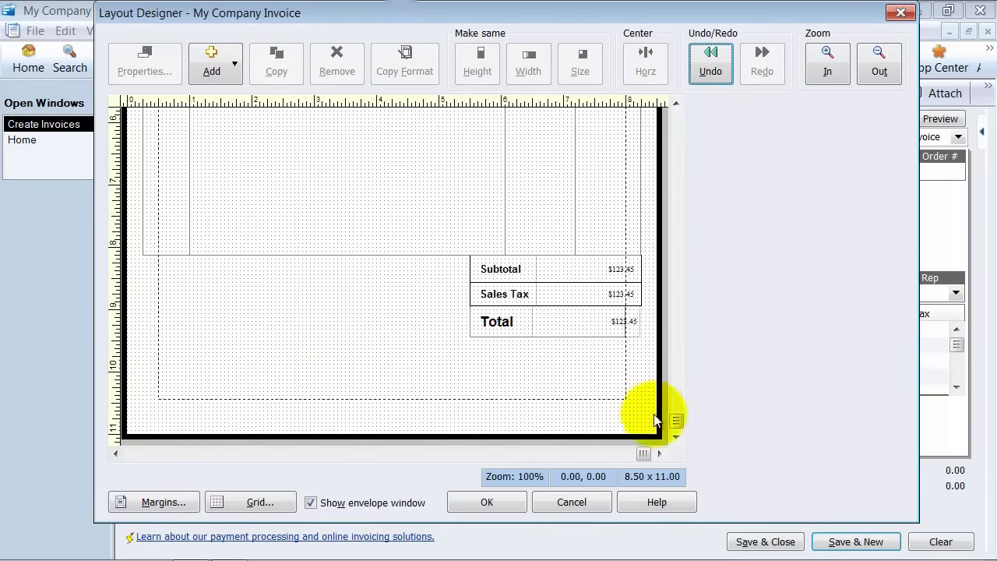
left_click(676, 119)
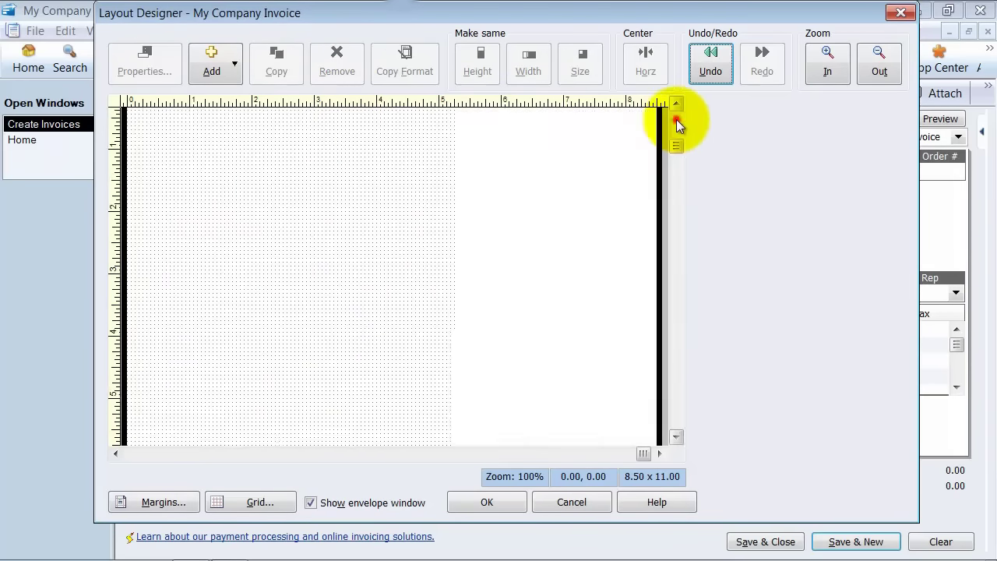
left_click(676, 119)
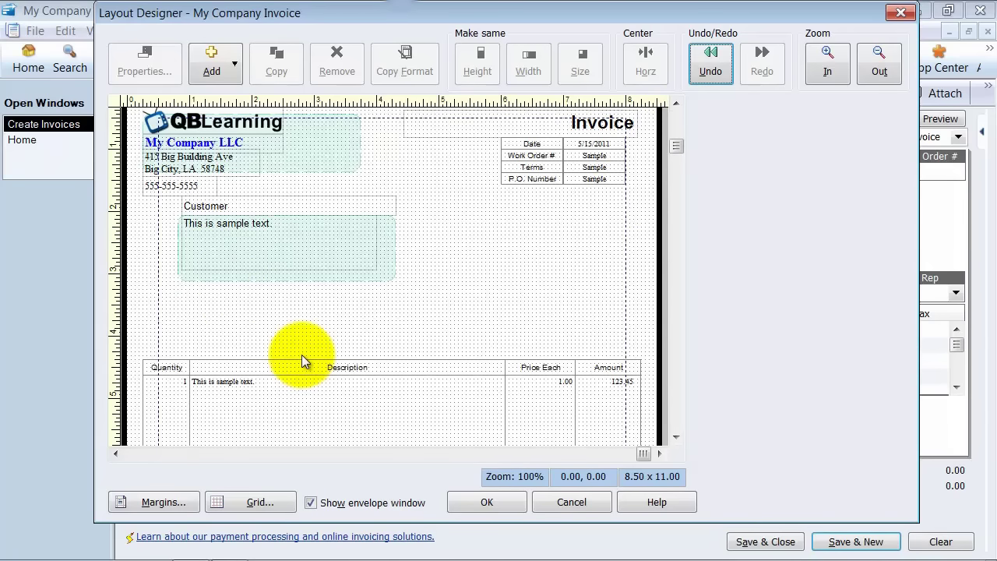
left_click(671, 423)
left_click_drag(671, 422, 673, 130)
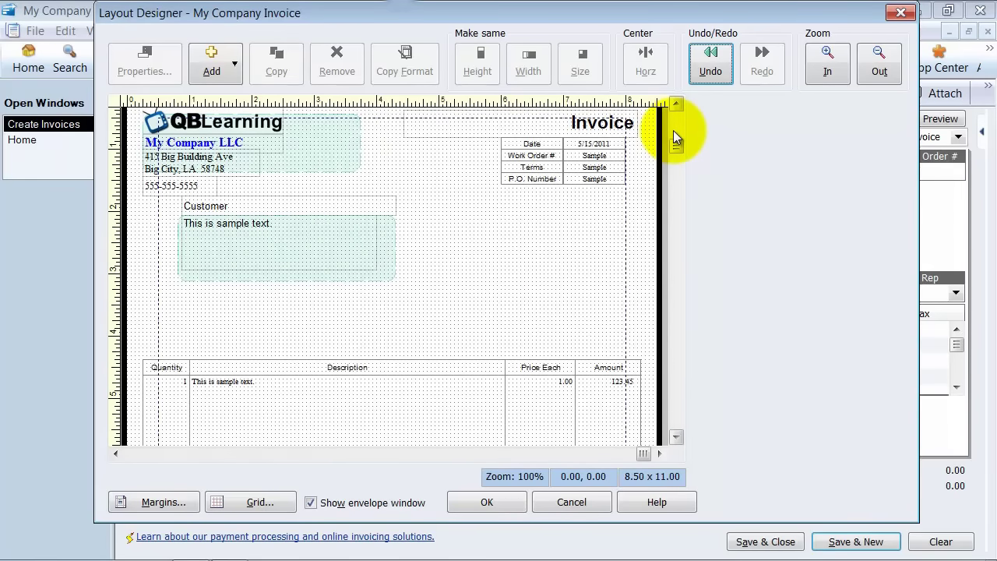